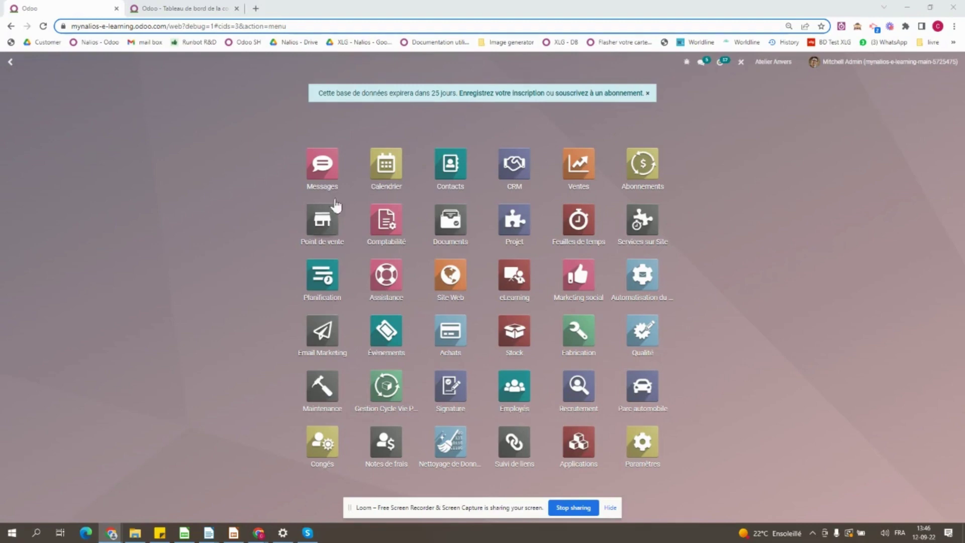
- Open the advanced settings (Paramètres avancés) of the Customer Invoices journal in Comptabilité
click(386, 221)
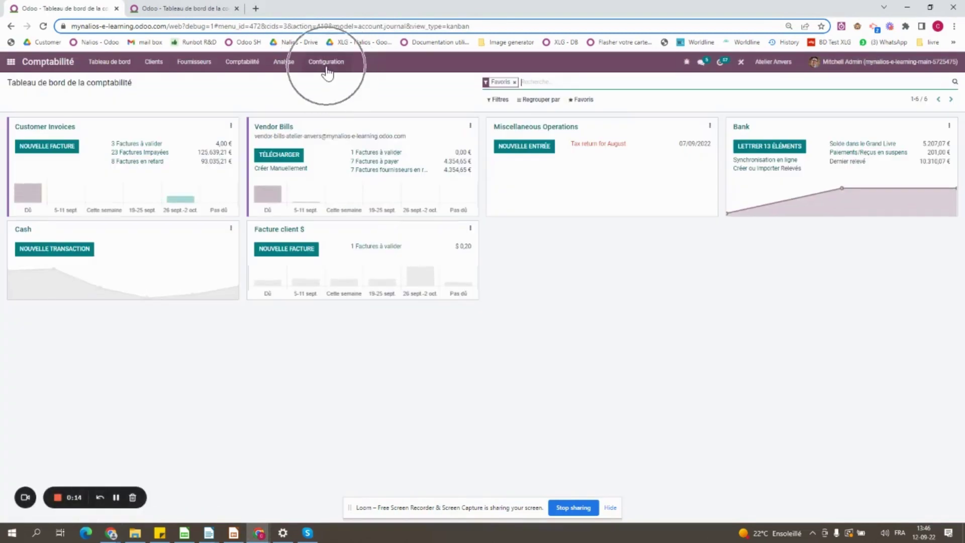
click(327, 62)
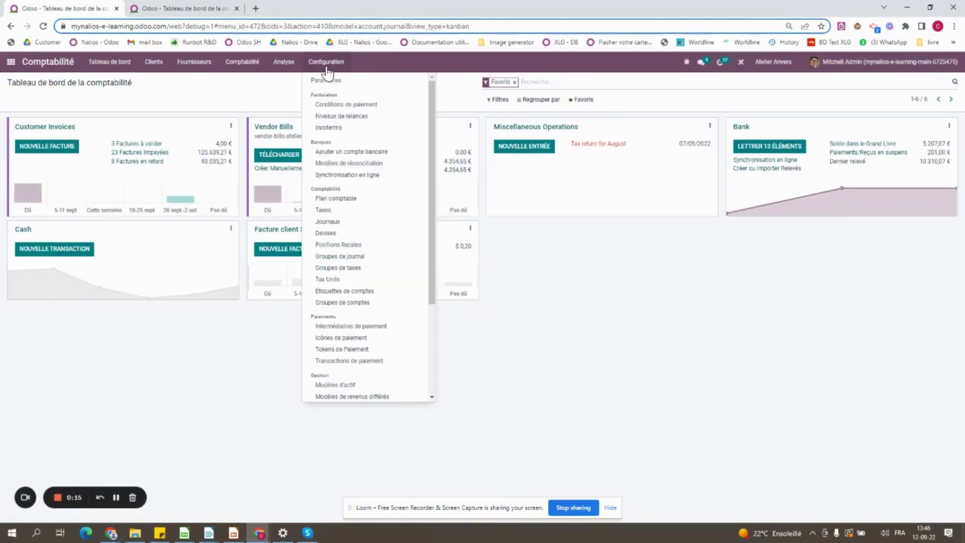
click(327, 222)
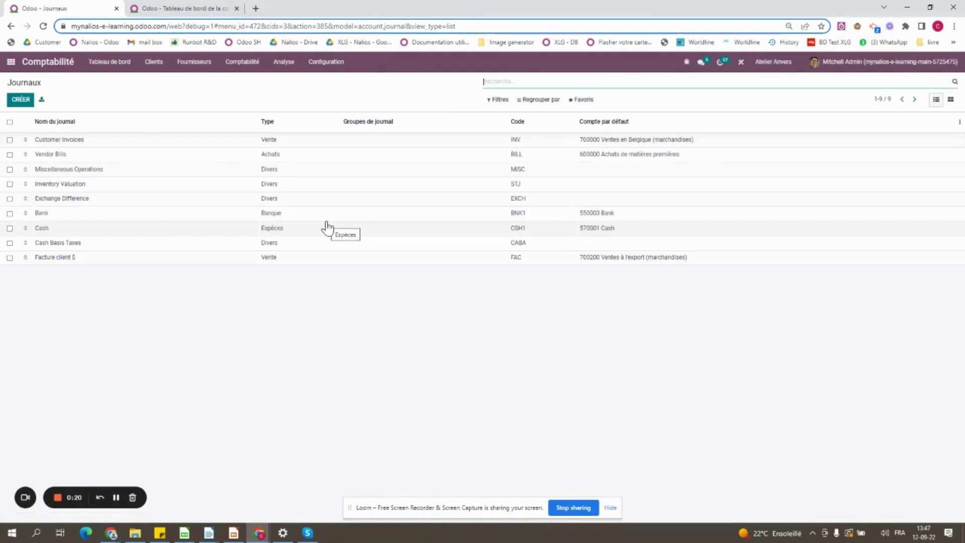
click(97, 145)
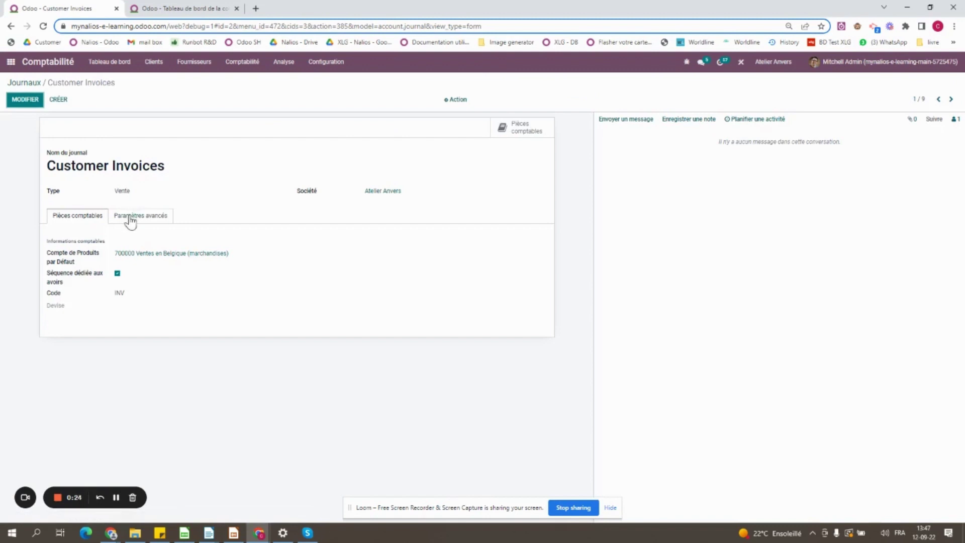
click(130, 224)
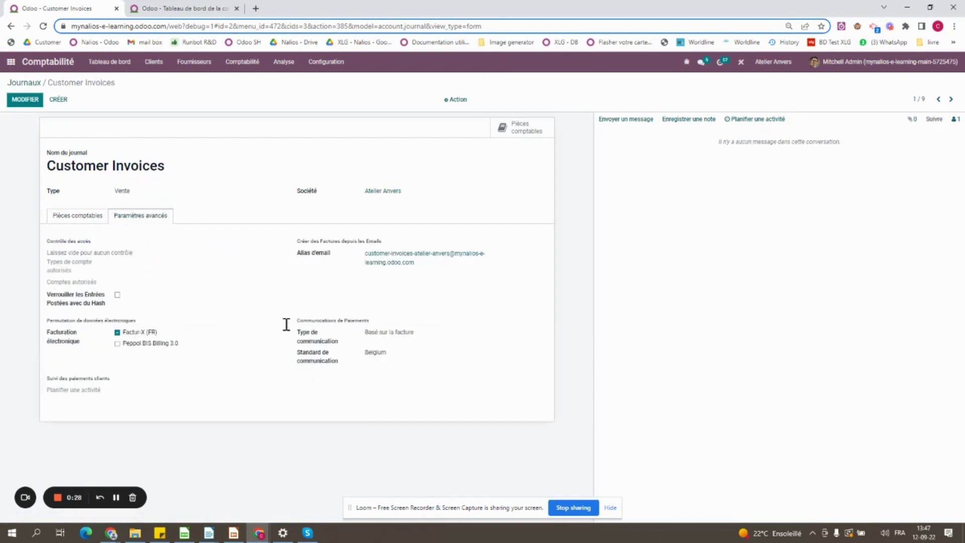
- Set the journal's payment communication type to Ouvertes and save the journal
click(22, 99)
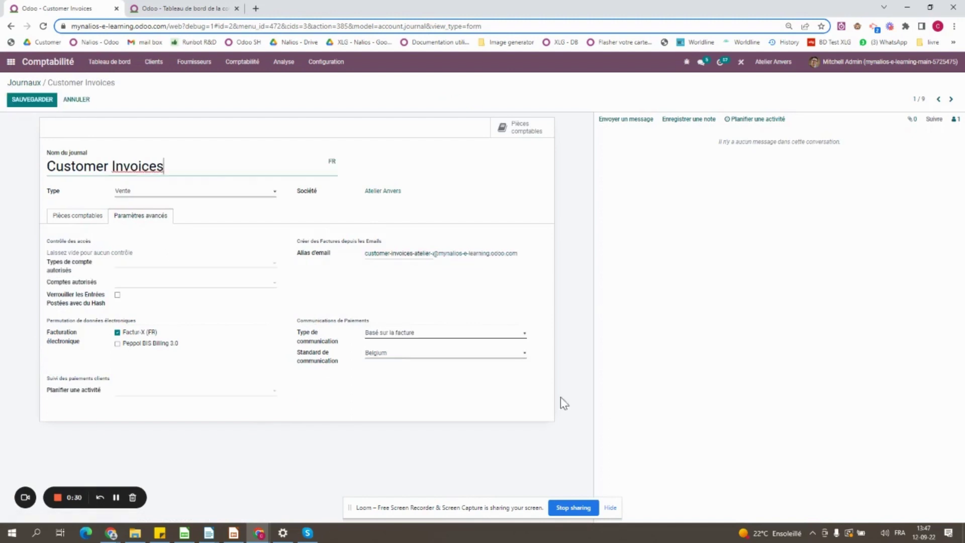
click(401, 333)
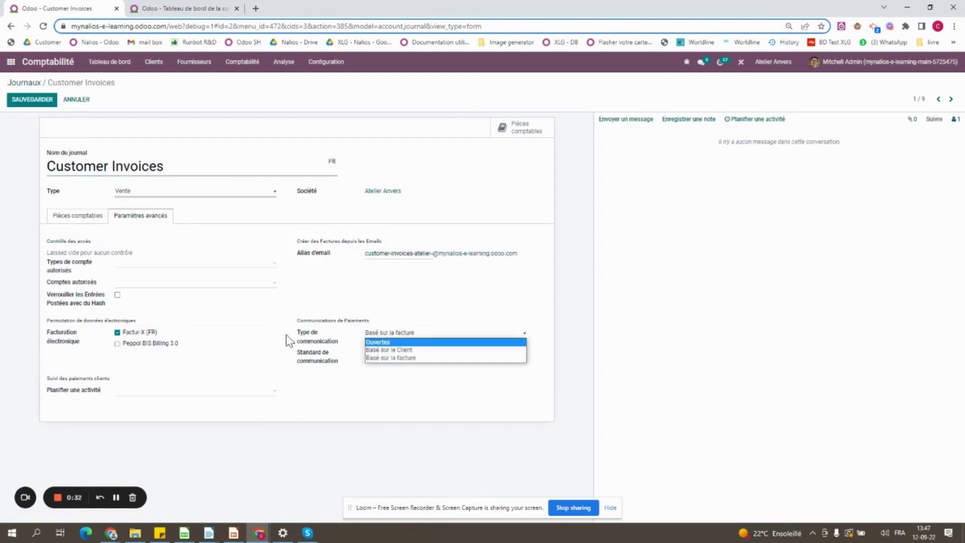
click(407, 344)
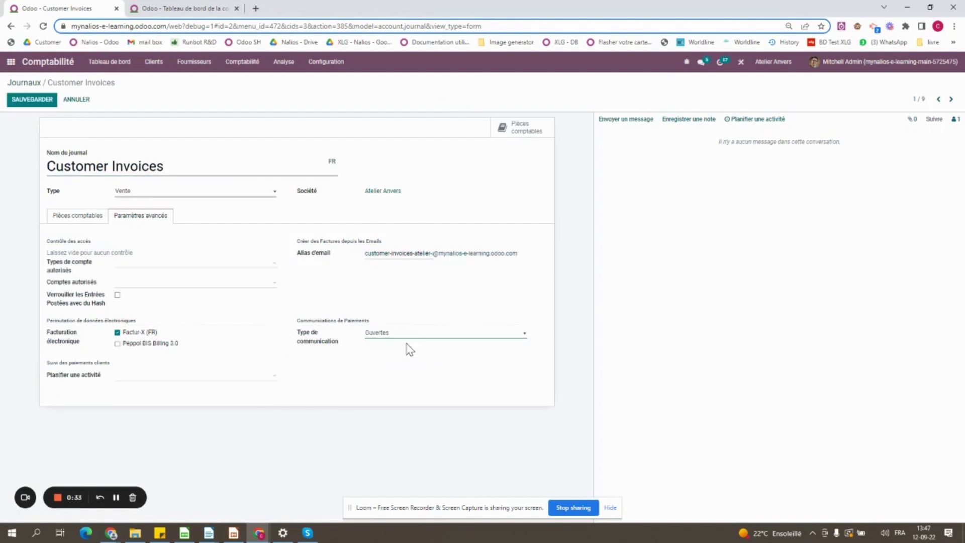
click(31, 99)
- Start a new invoice in the Customer Invoices journal from the other open accounting dashboard and select the customer by name
click(158, 8)
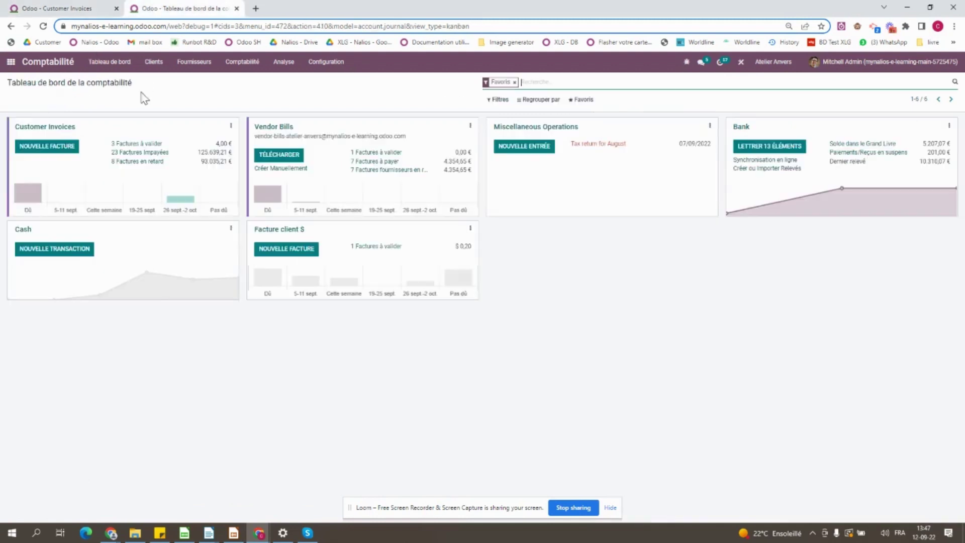
click(44, 128)
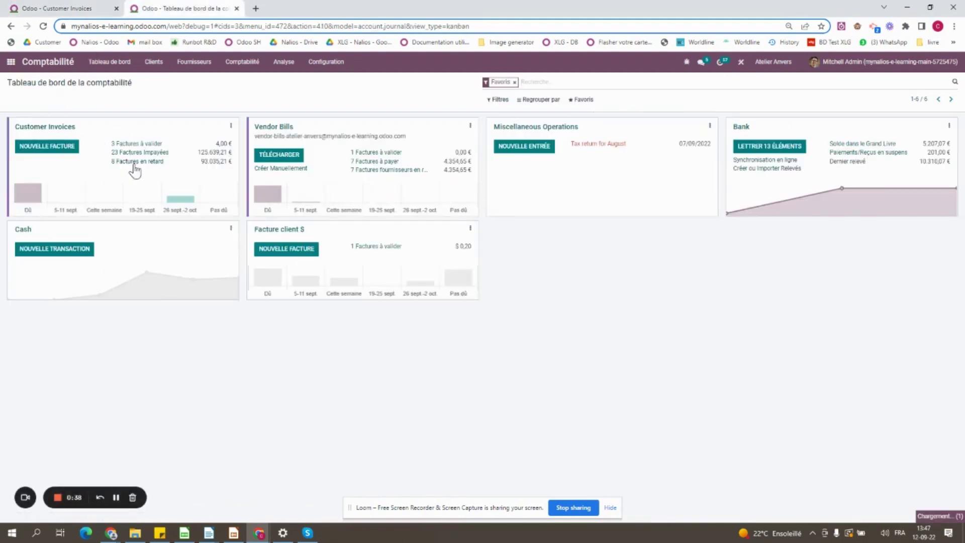
click(43, 150)
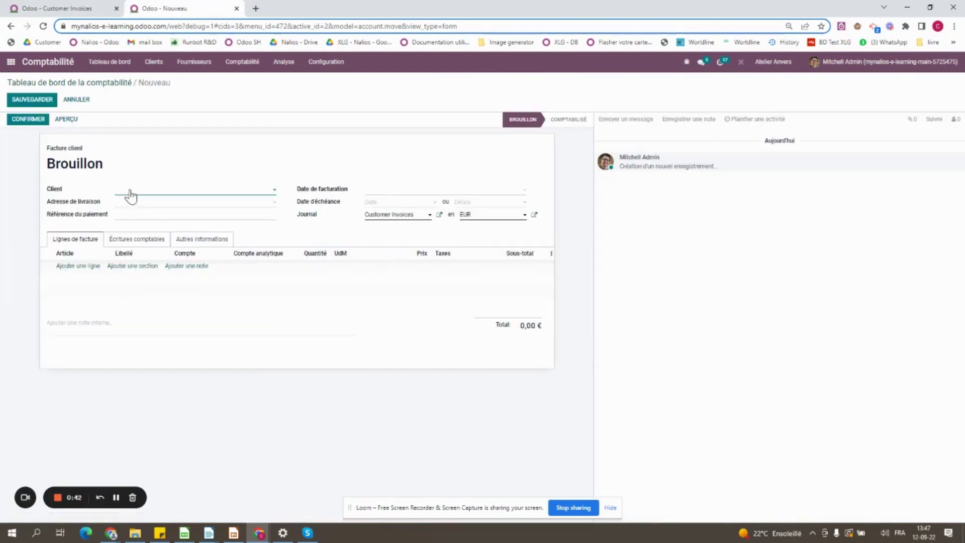
click(130, 195)
text(Cam)
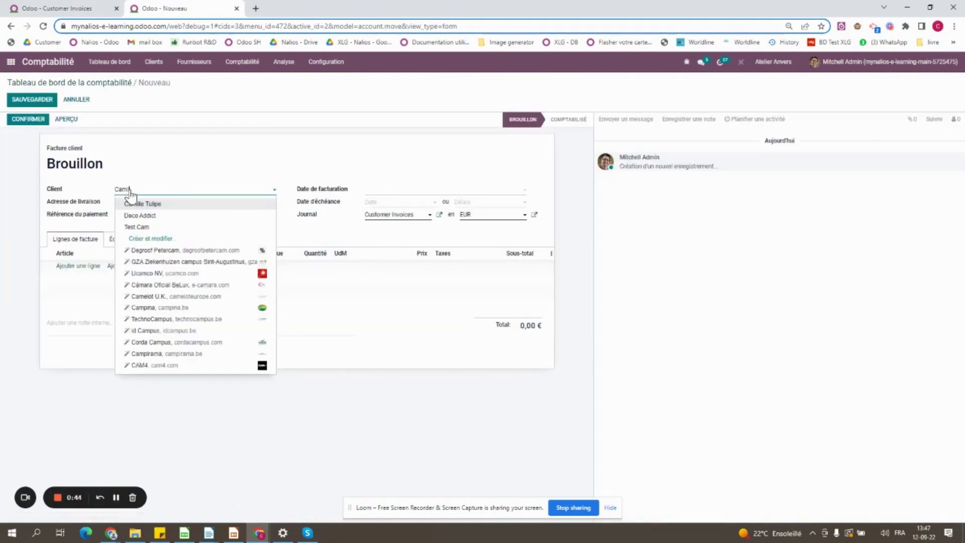
text(ill)
click(151, 204)
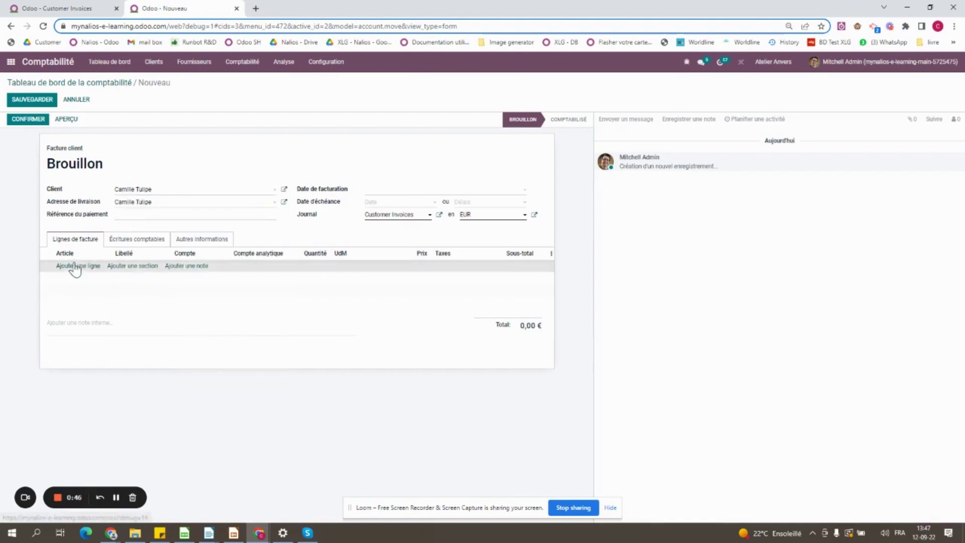
- Add an invoice line labelled Chocolat with a price of 5 and confirm the invoice
click(76, 267)
click(136, 268)
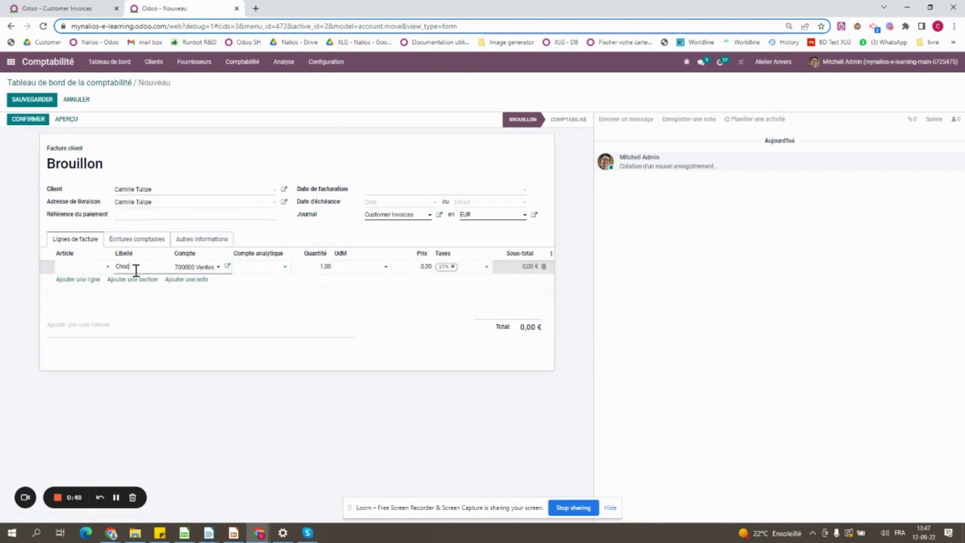
text(Chocolat)
click(409, 266)
text(5)
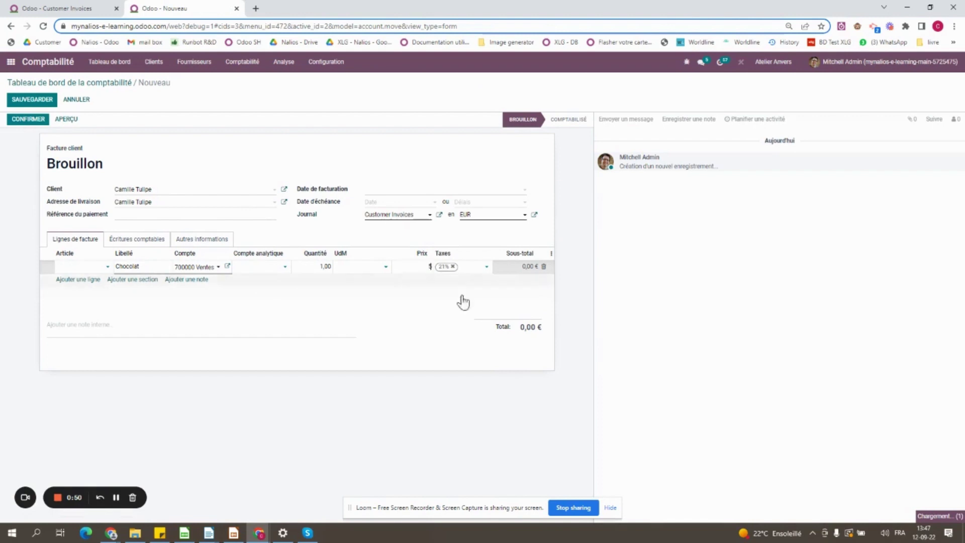
click(522, 422)
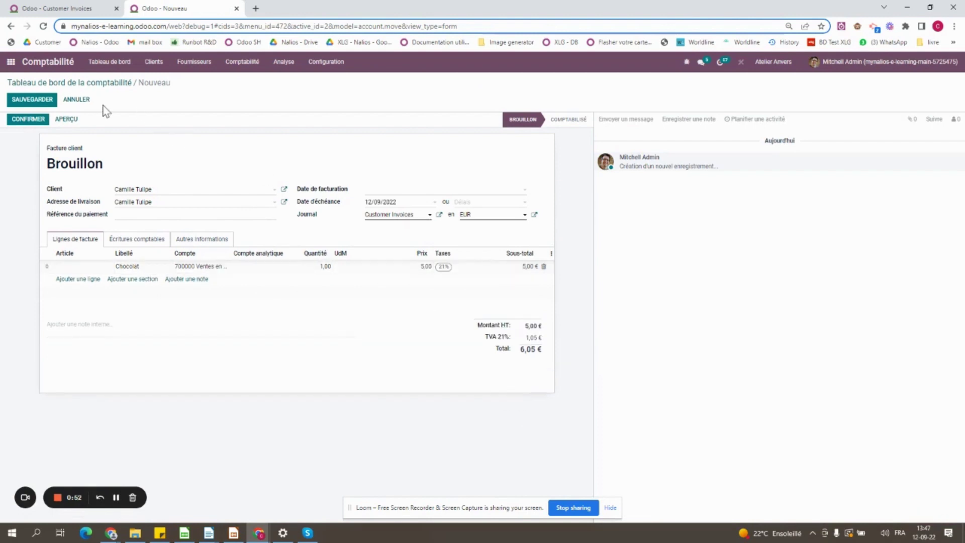
click(29, 120)
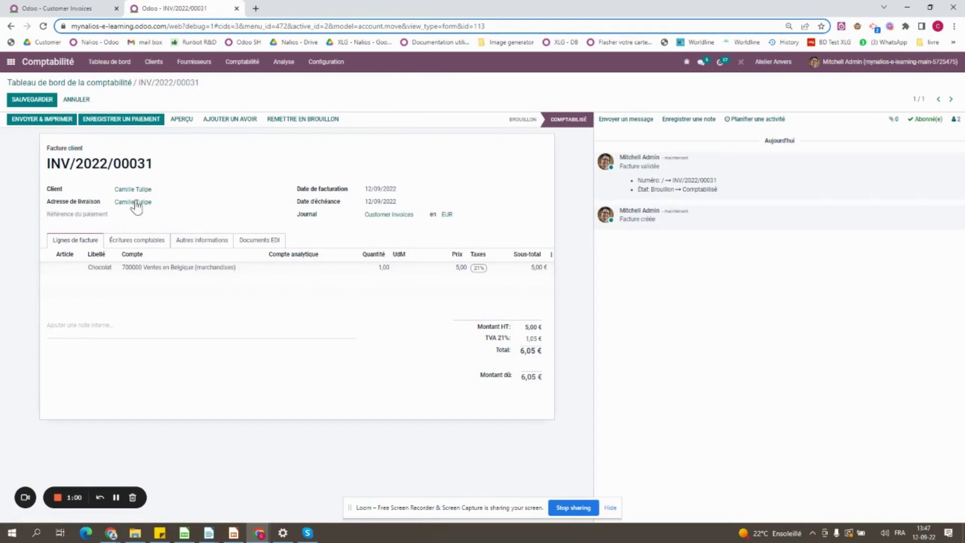
- Duplicate the confirmed invoice and confirm the copy with test as its payment reference
click(498, 25)
key(Return)
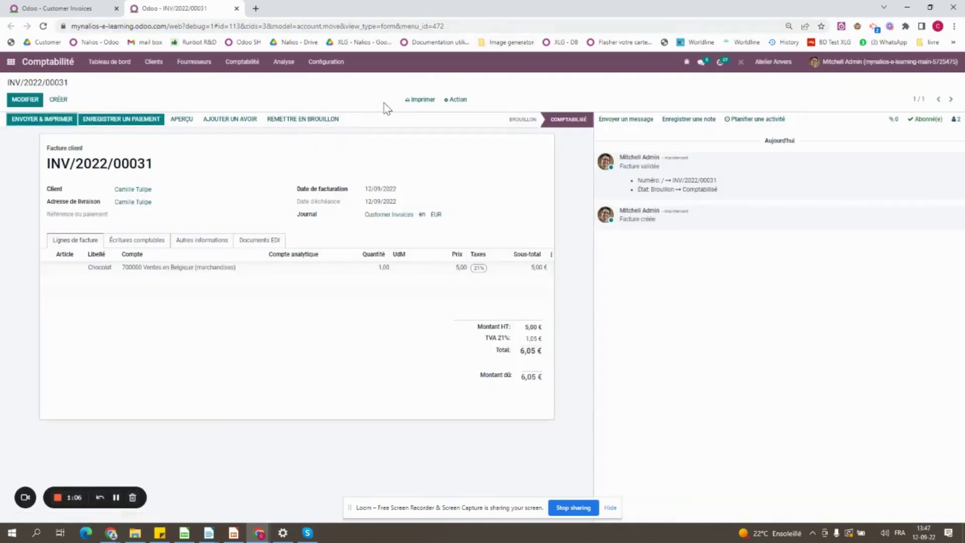
click(456, 100)
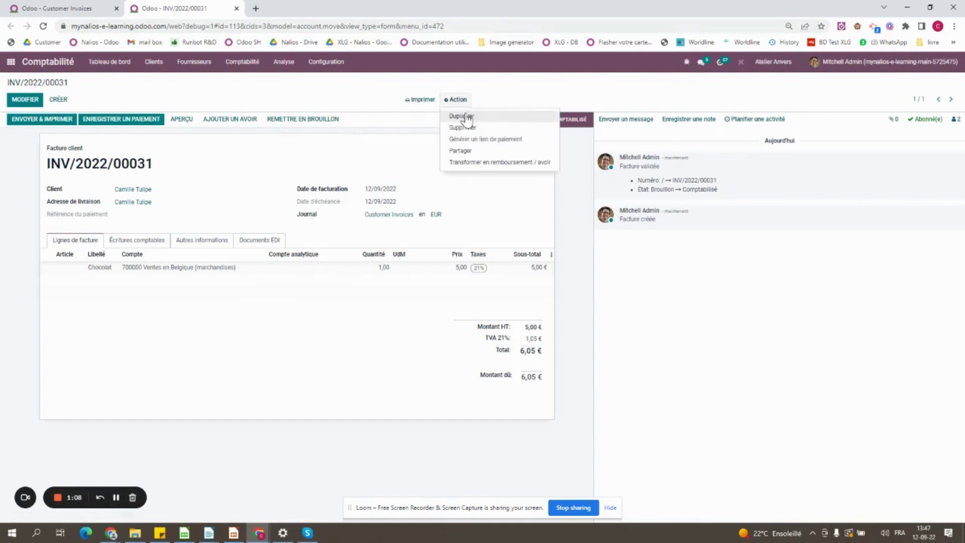
click(447, 113)
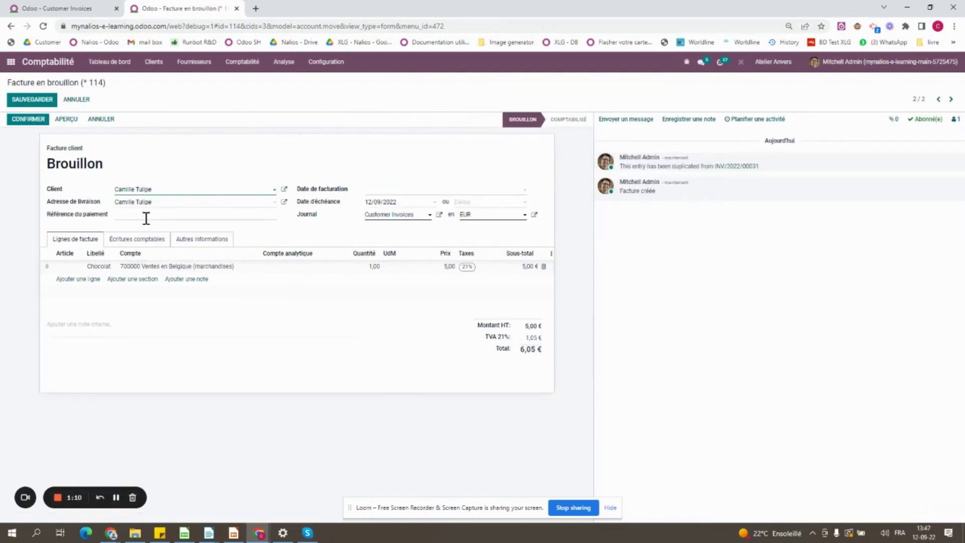
click(146, 217)
click(30, 121)
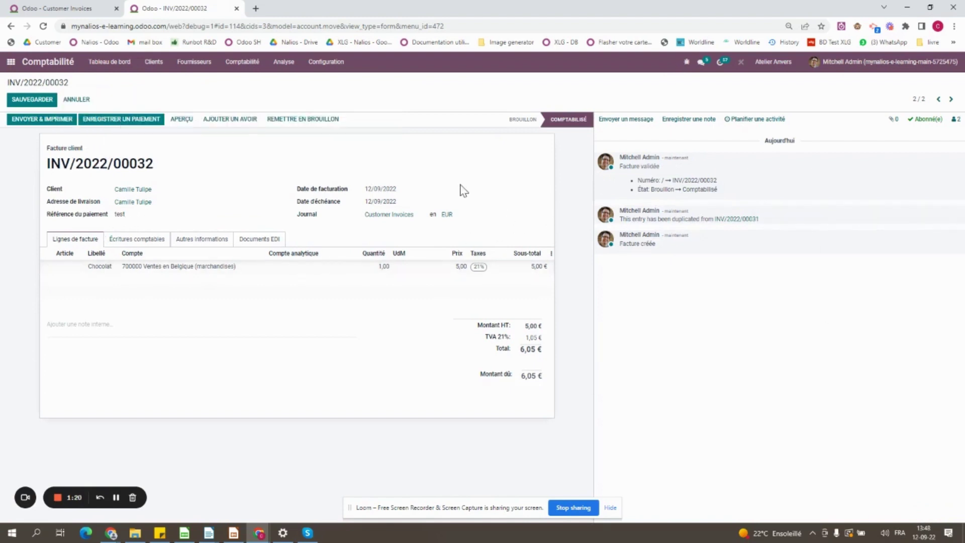
- Change the Customer Invoices journal's payment communication type to Basé sur le Client and save it
click(86, 8)
click(25, 99)
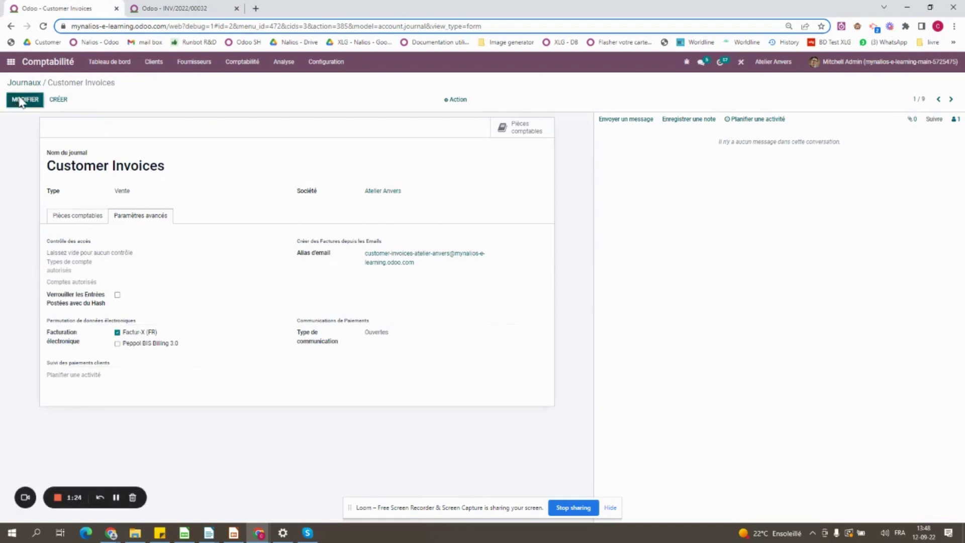
click(408, 333)
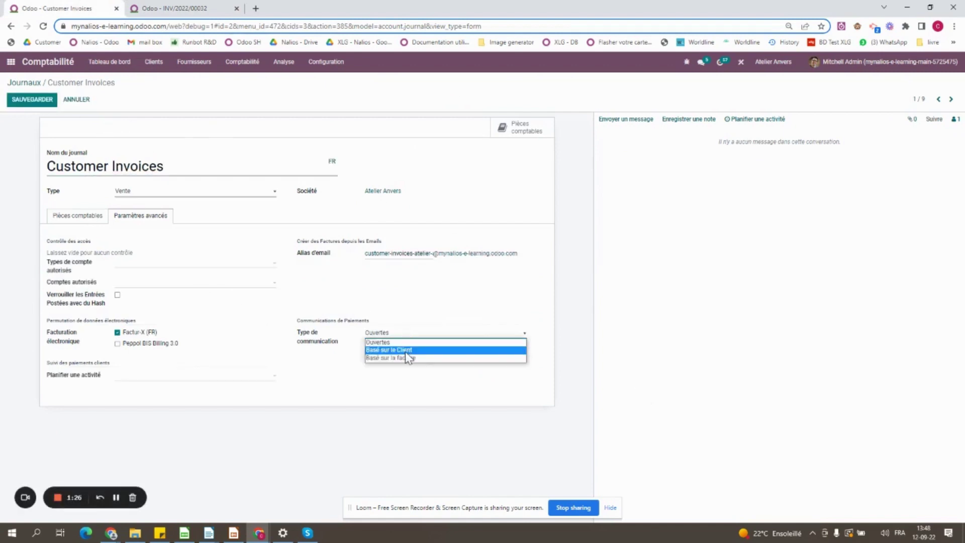
click(405, 350)
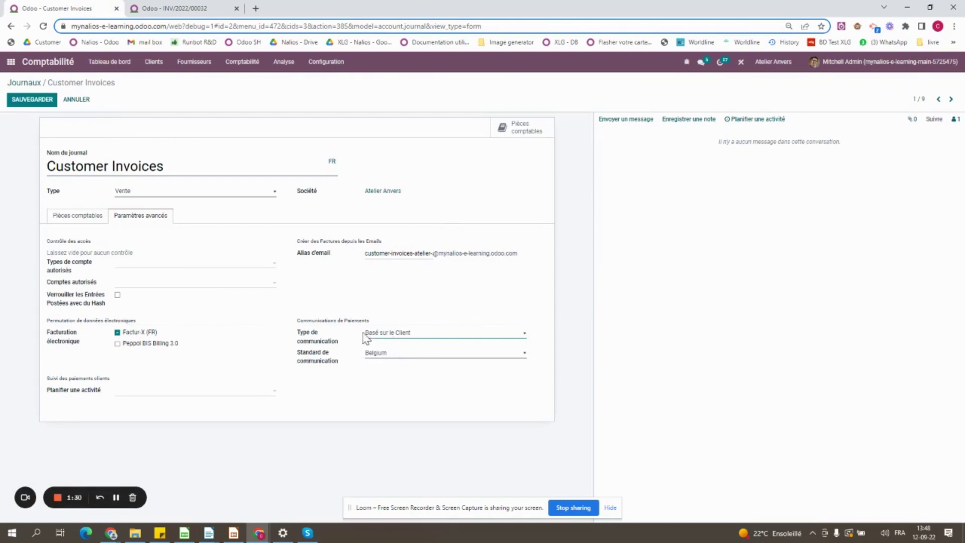
click(45, 99)
- Duplicate the invoice that carries the test reference and confirm the copy without entering a payment reference
click(169, 7)
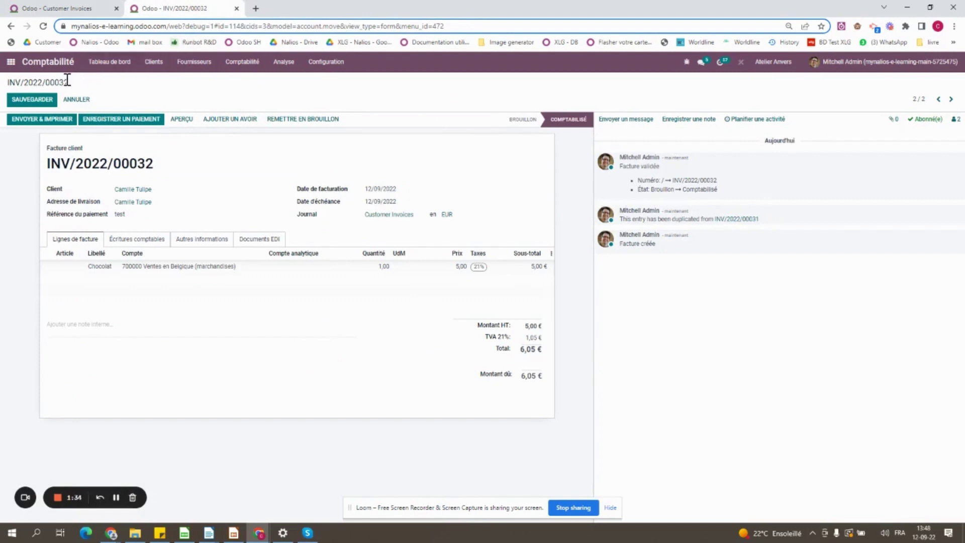
key(Return)
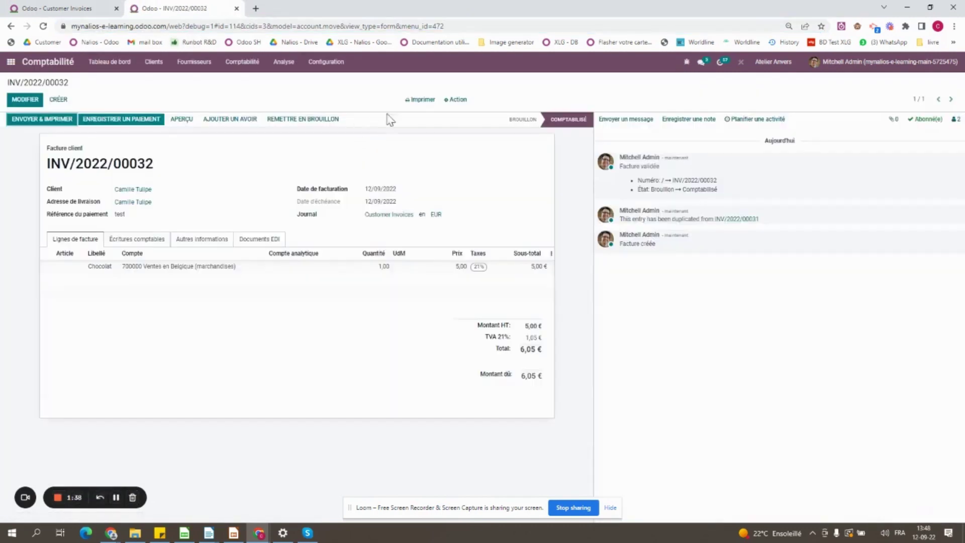
click(463, 102)
click(463, 116)
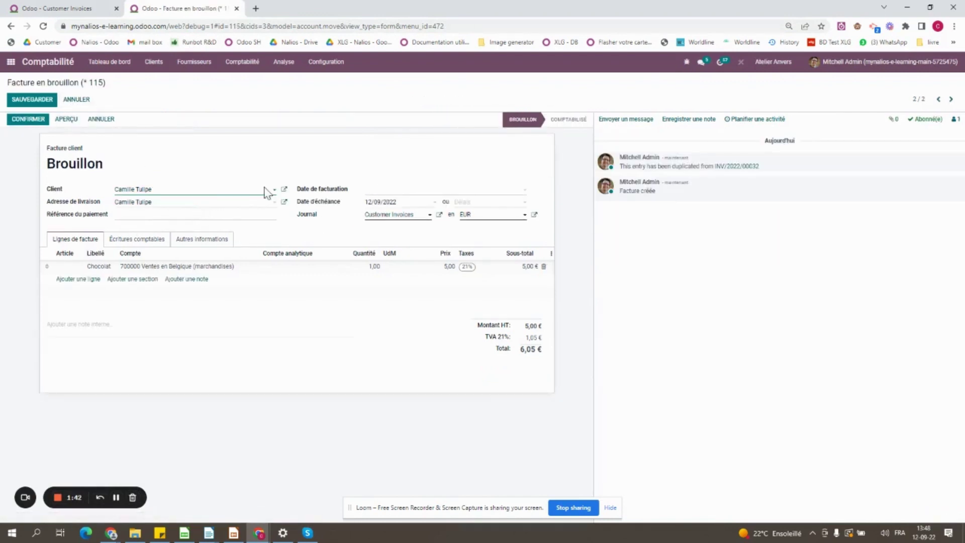
click(27, 121)
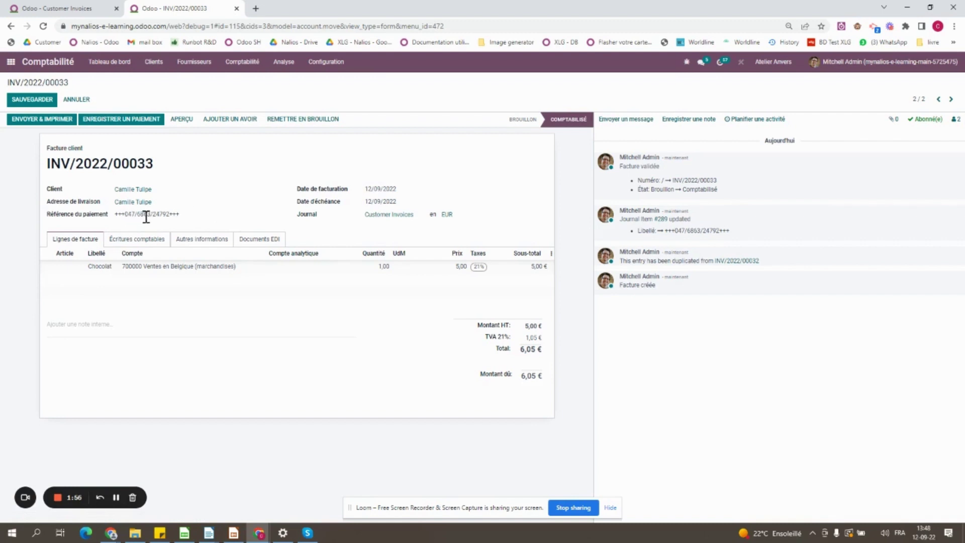
- Open the invoice's customer record and check its reference under the sales and purchase details
click(134, 193)
click(139, 307)
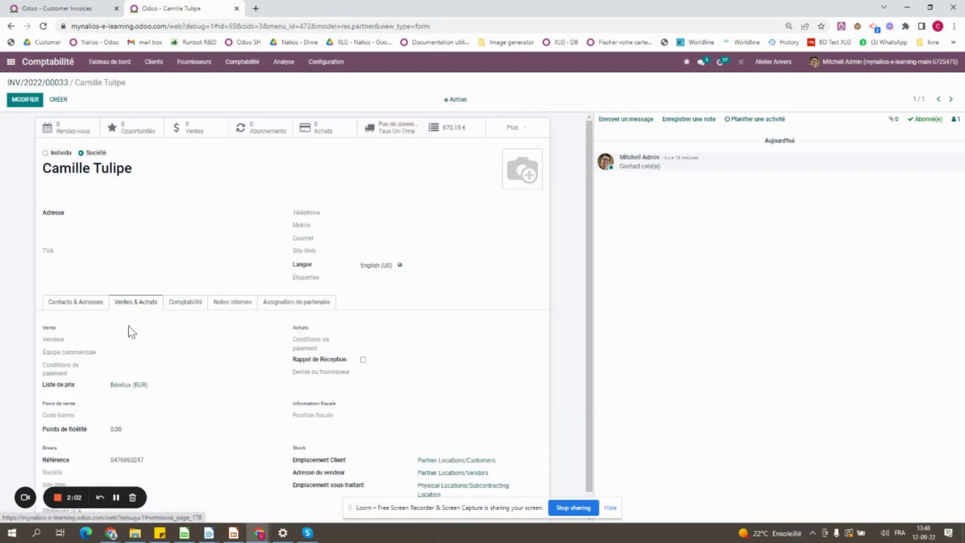
scroll(127, 370, down, 1)
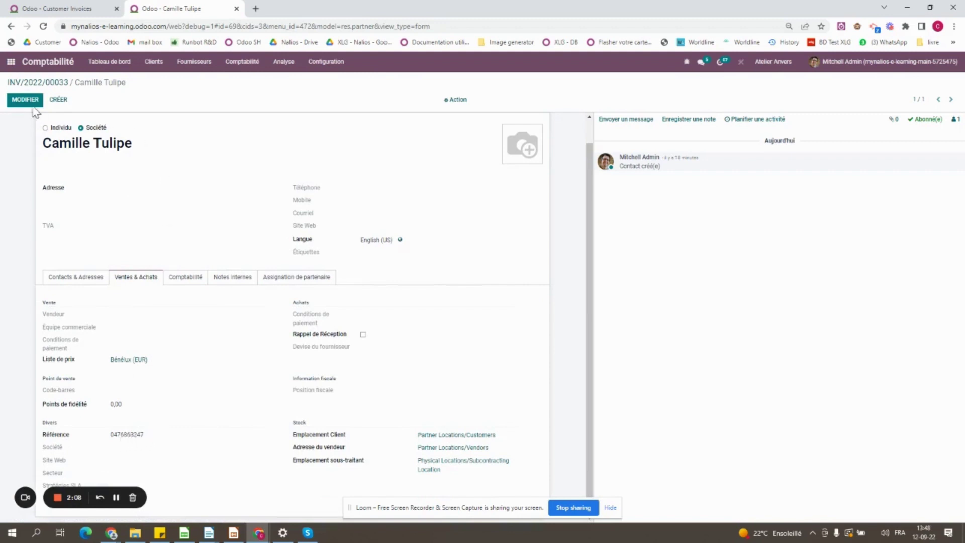
- Return to the Customer Invoices list and open the most recent invoice
click(54, 83)
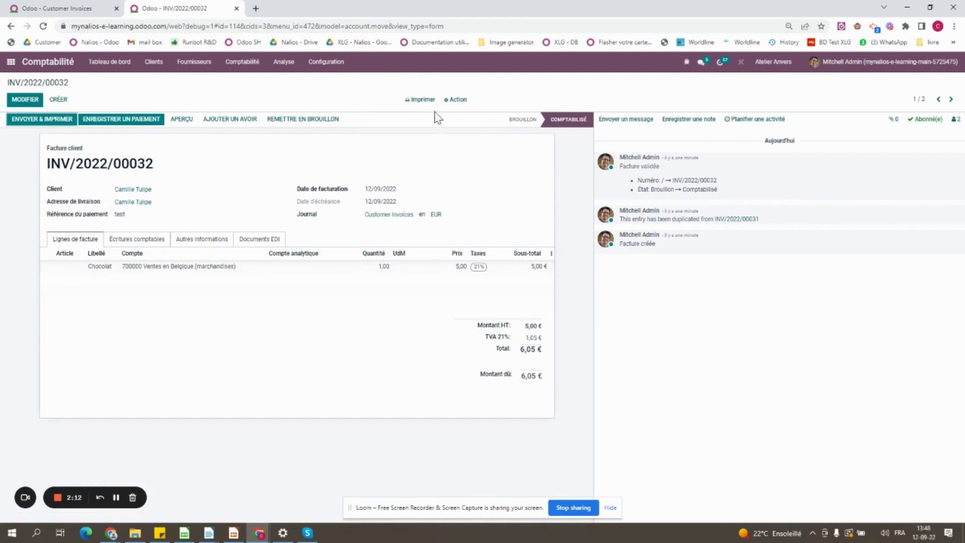
click(115, 70)
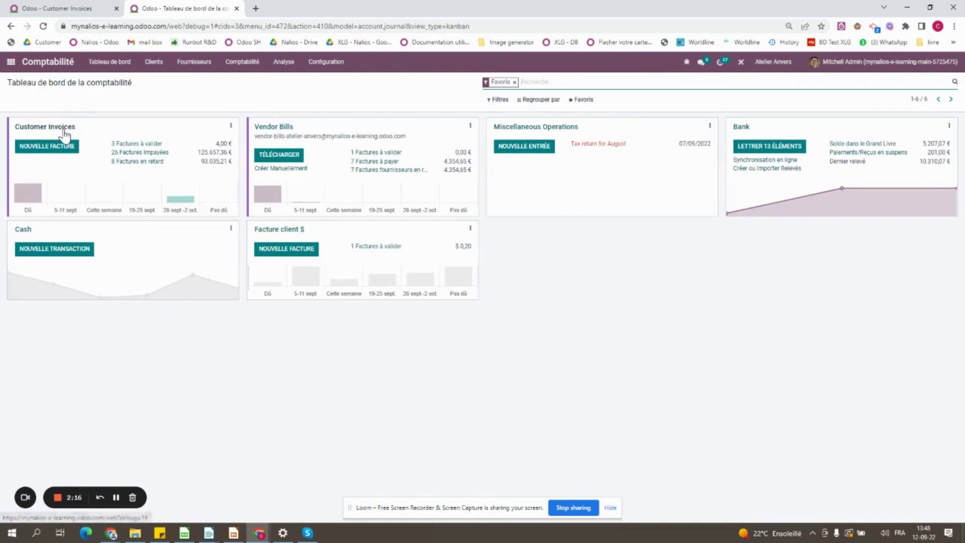
click(64, 130)
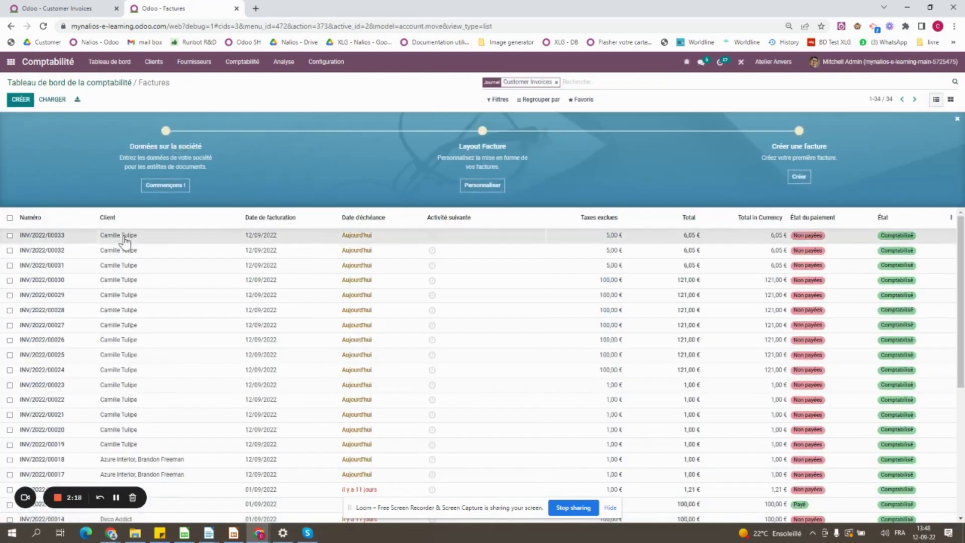
click(153, 258)
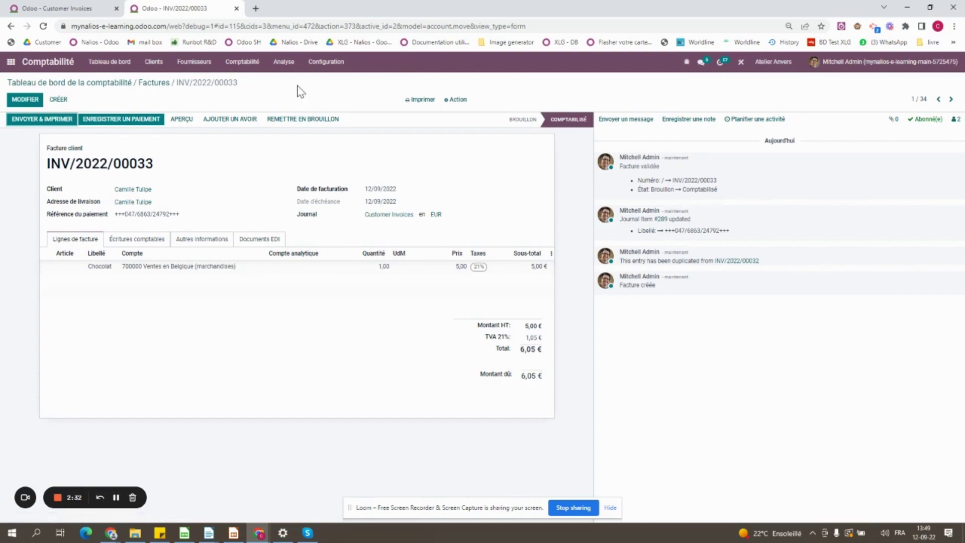
- Set the Customer Invoices journal's payment communication type to Basé sur la facture and save the journal
click(323, 69)
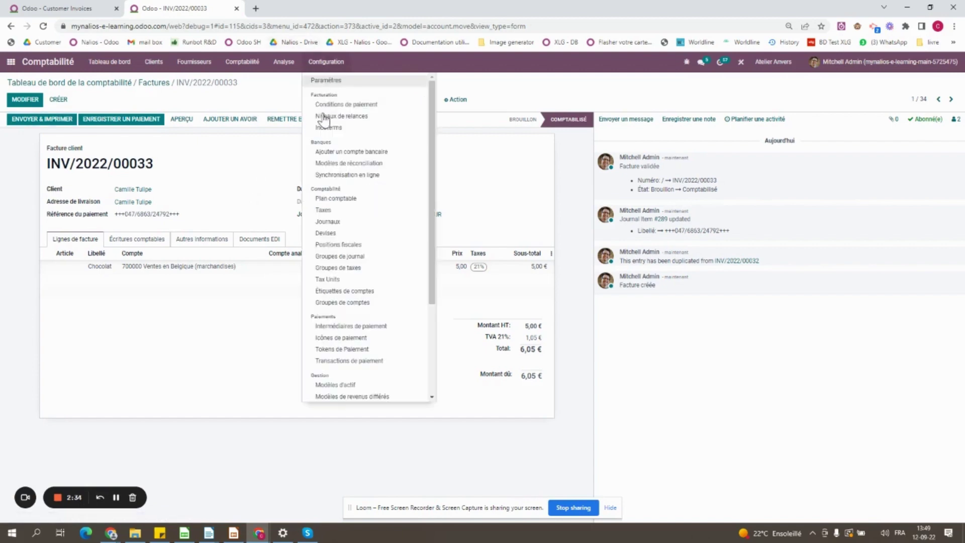
click(342, 226)
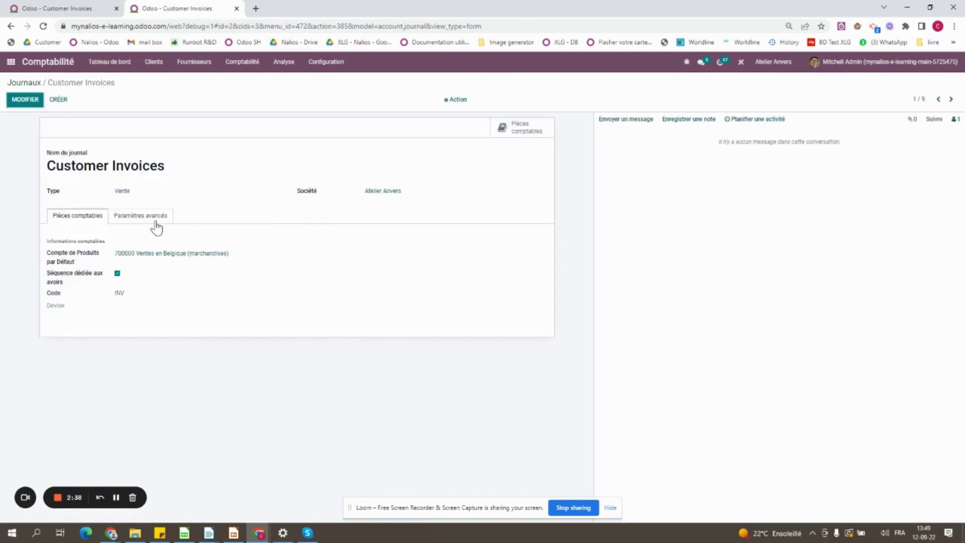
click(151, 218)
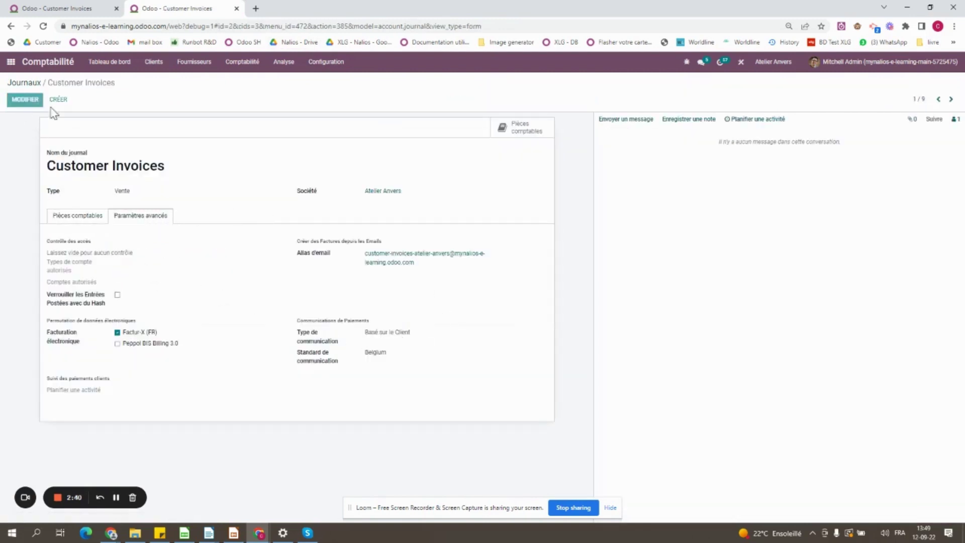
click(25, 99)
click(422, 336)
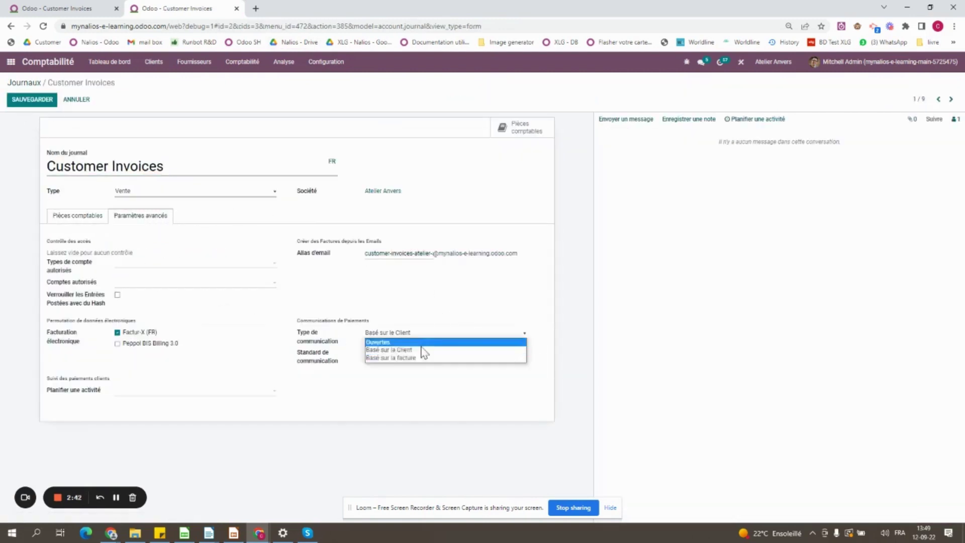
click(412, 361)
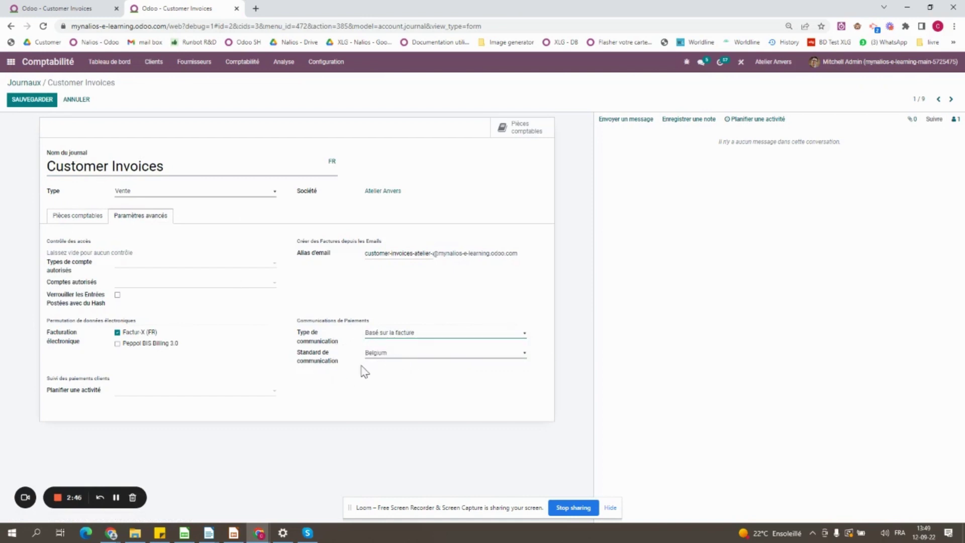
click(43, 100)
- Create a new customer invoice from the accounting dashboard and choose the same customer as on the previous invoice
click(79, 5)
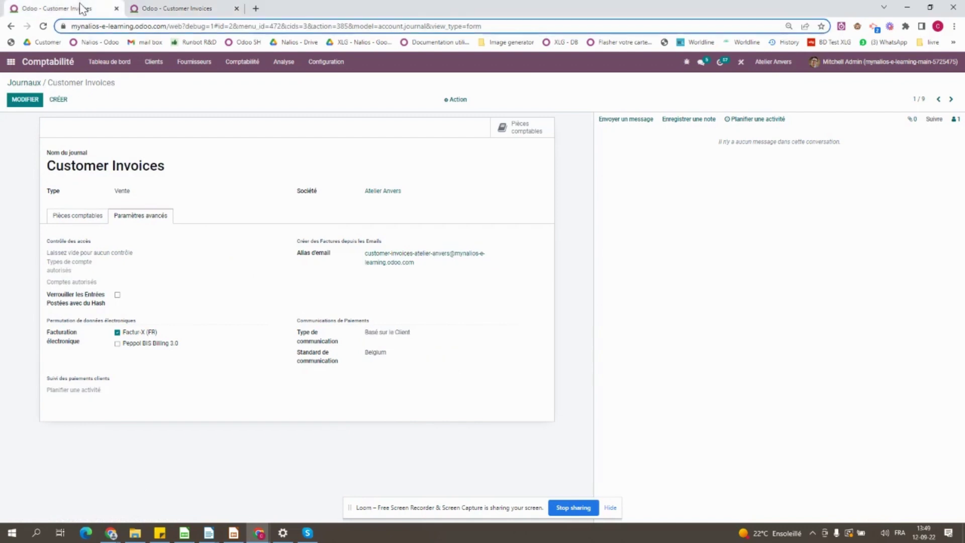
click(45, 69)
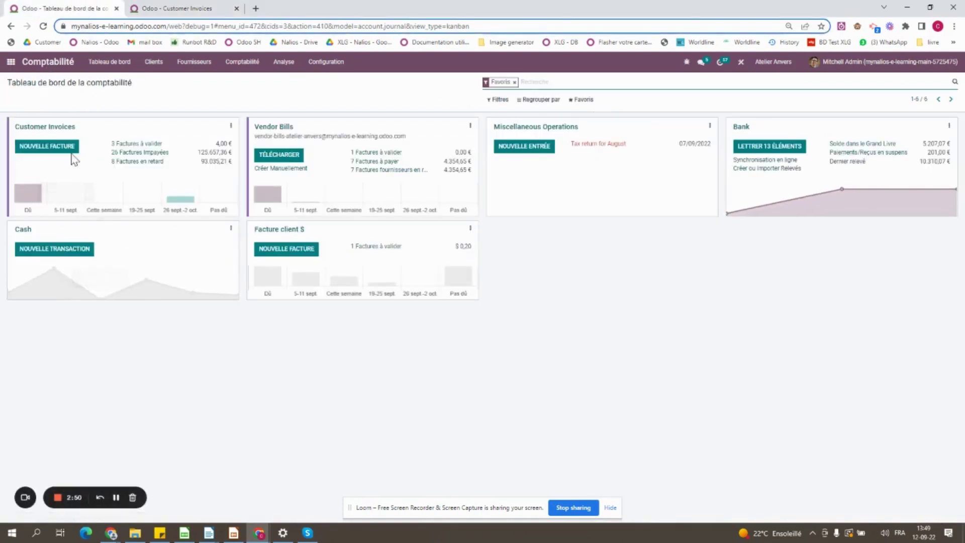
click(50, 147)
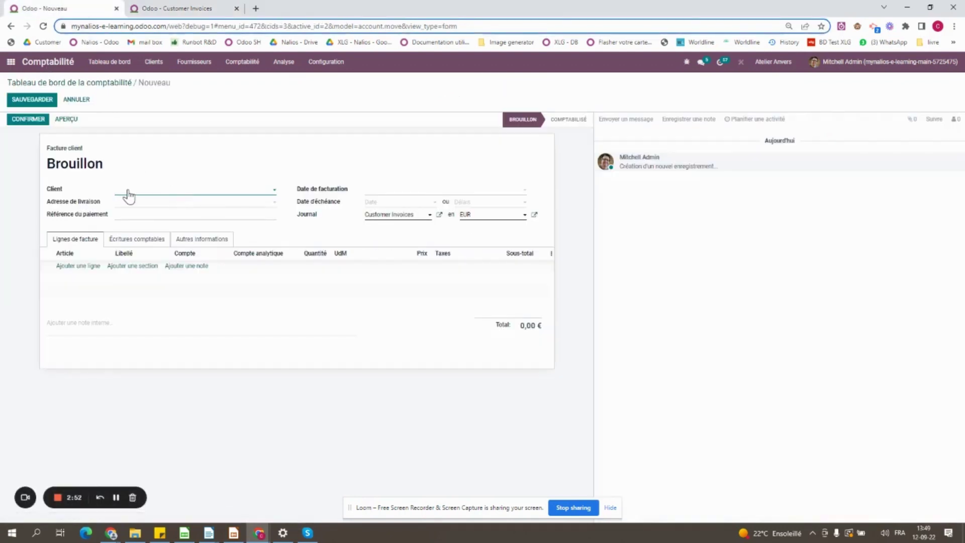
text(camil)
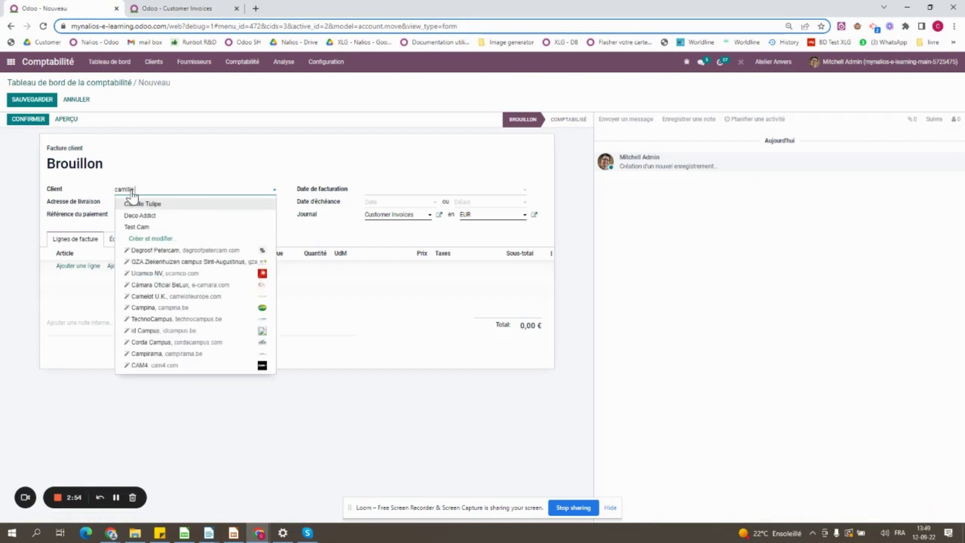
text(le)
click(145, 246)
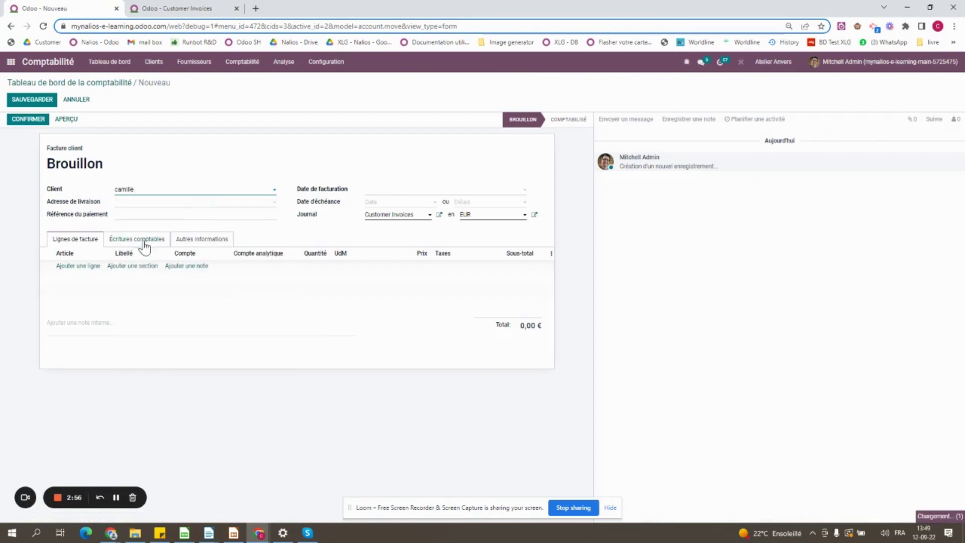
- Add an invoice line labelled chocolat priced at 5,00 and confirm the invoice
click(91, 266)
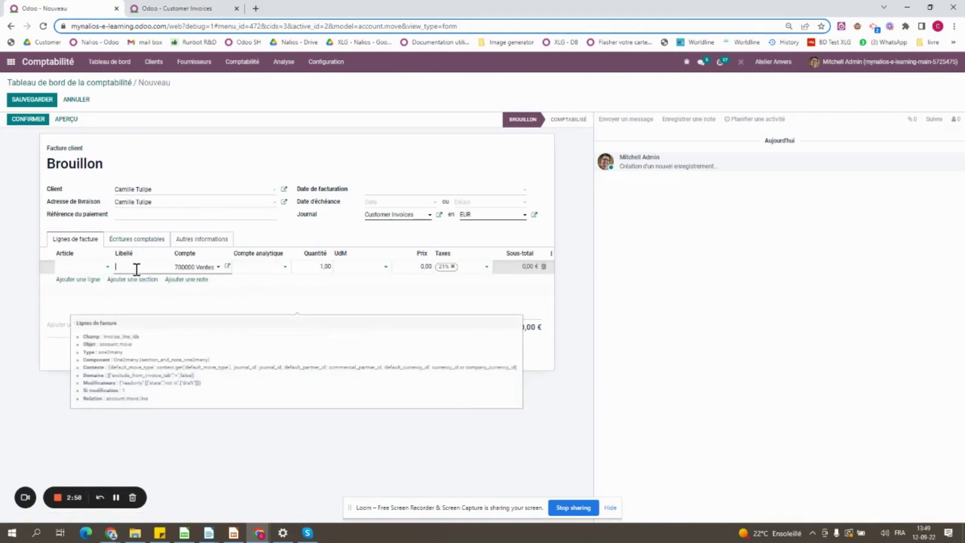
text(choc)
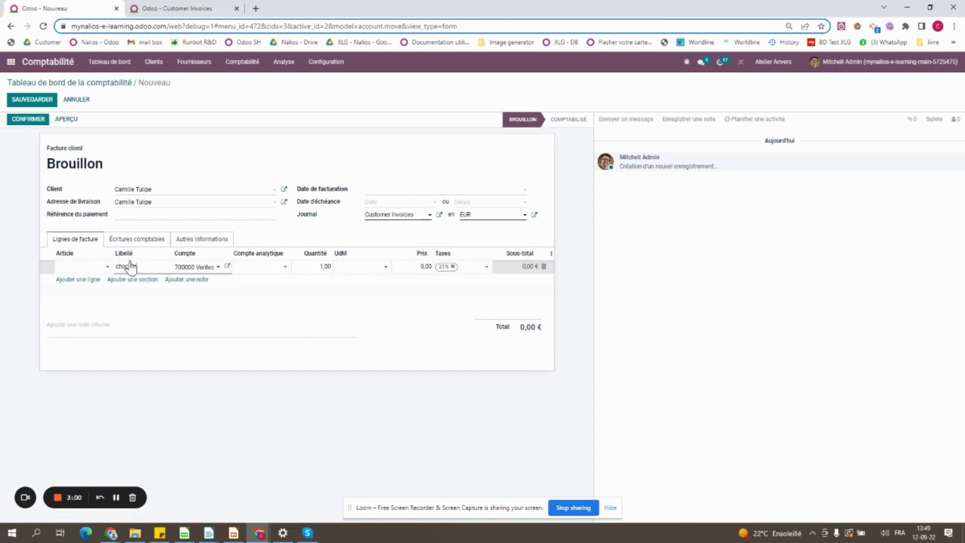
text(olat)
click(413, 267)
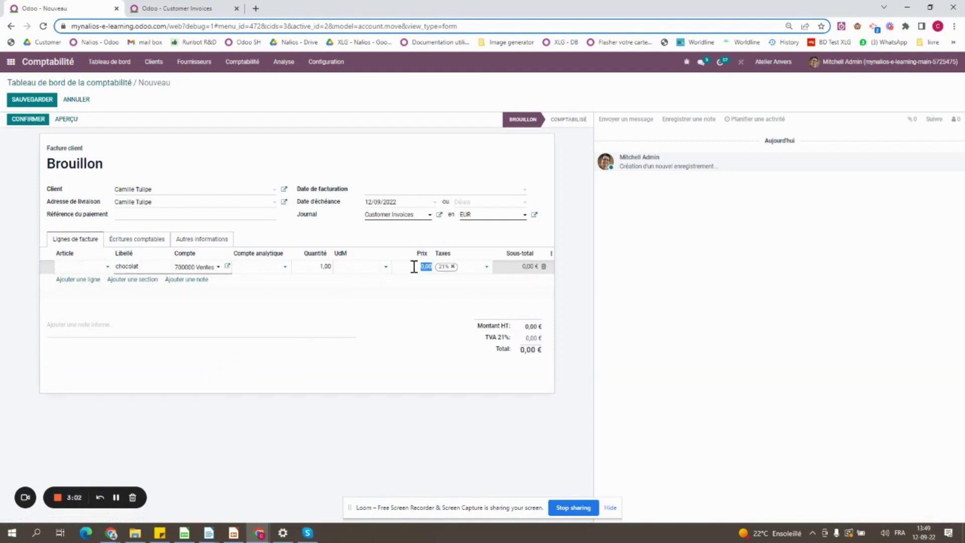
click(32, 99)
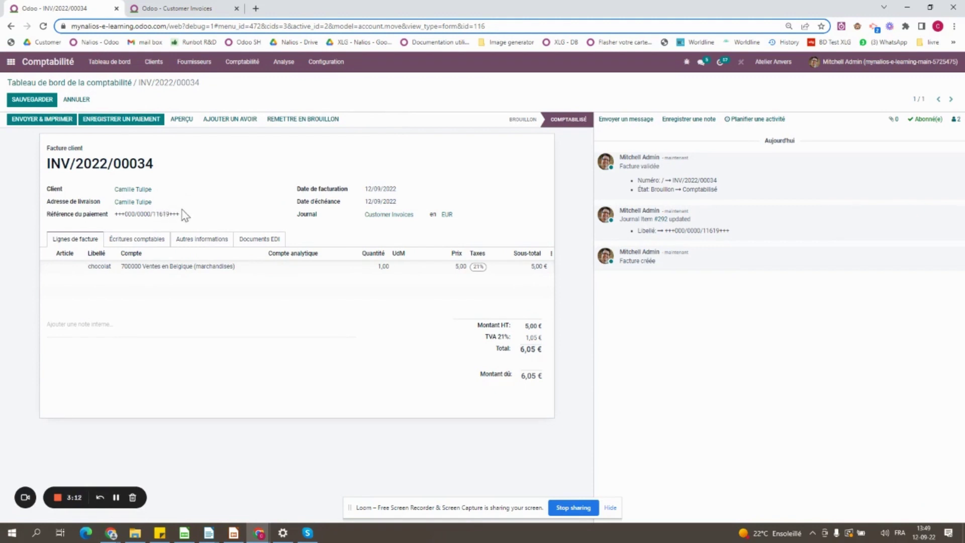
- Reload the confirmed invoice, duplicate it and confirm the copy without entering a payment reference
click(313, 26)
key(Return)
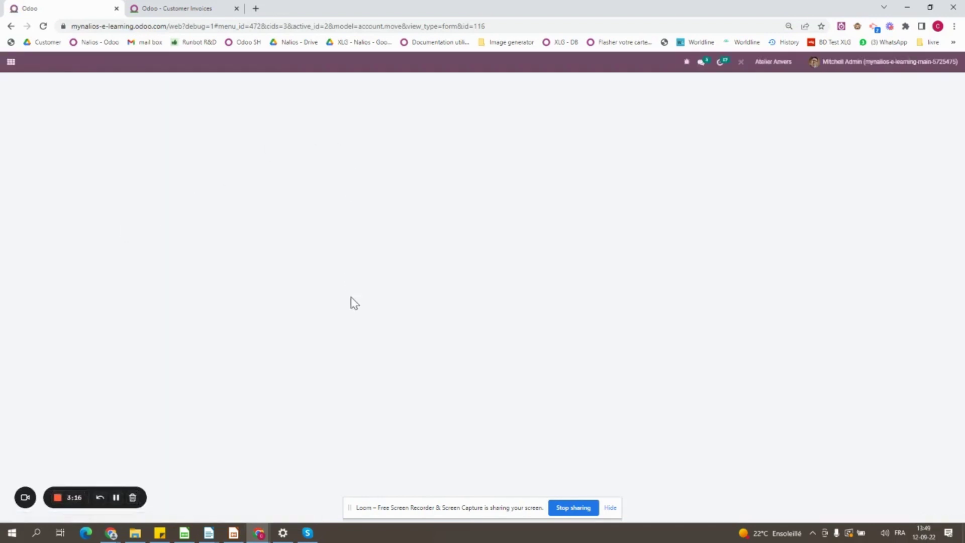
click(457, 99)
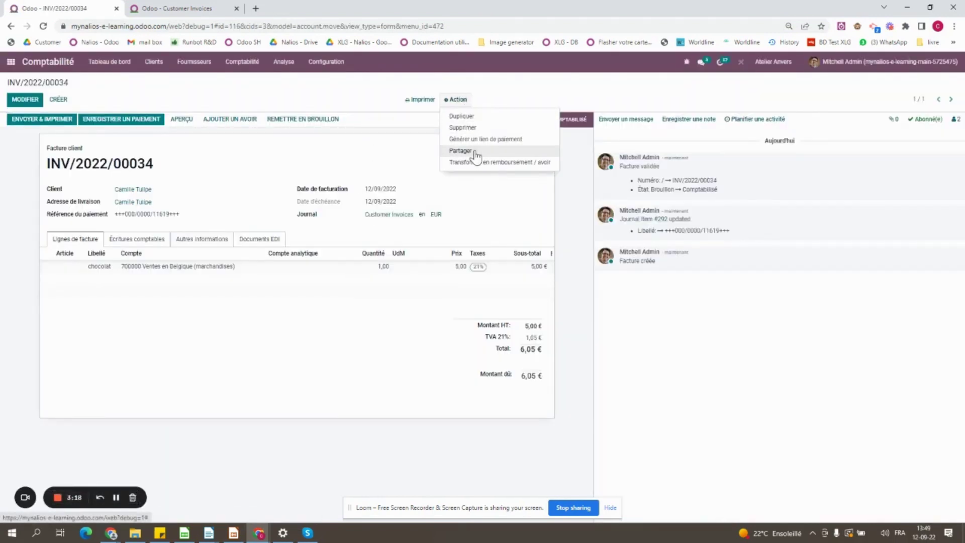
click(470, 116)
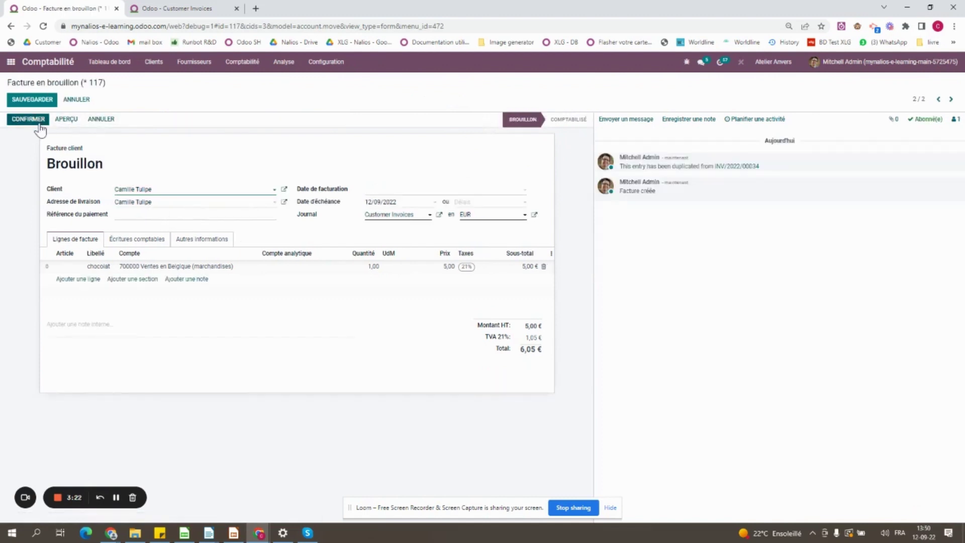
click(38, 124)
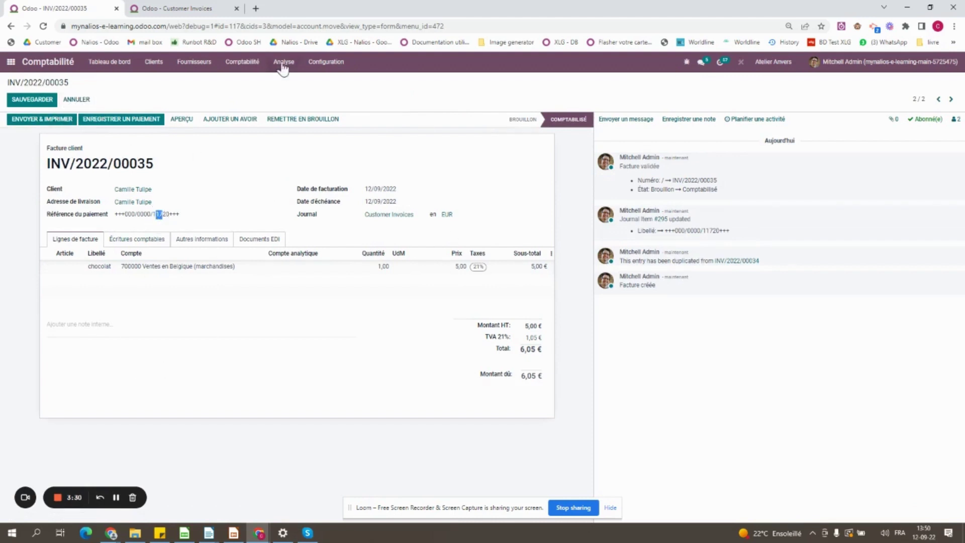
- Set the Customer Invoices journal's communication standard to Odoo and save the journal
click(151, 8)
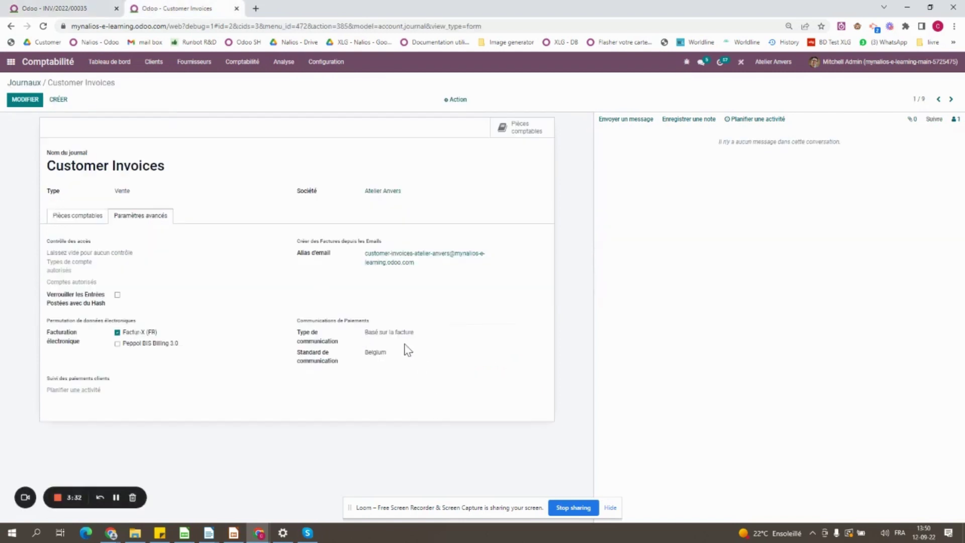
click(27, 100)
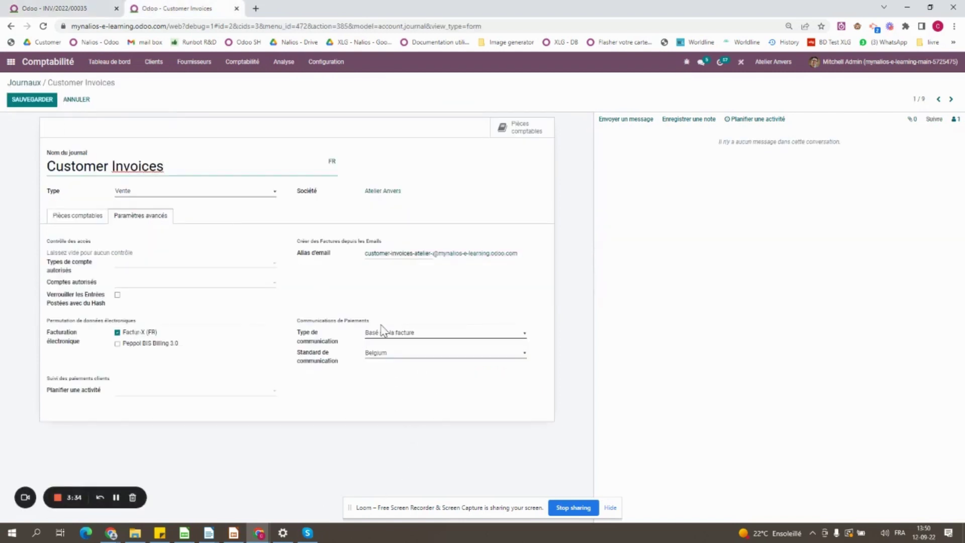
click(390, 353)
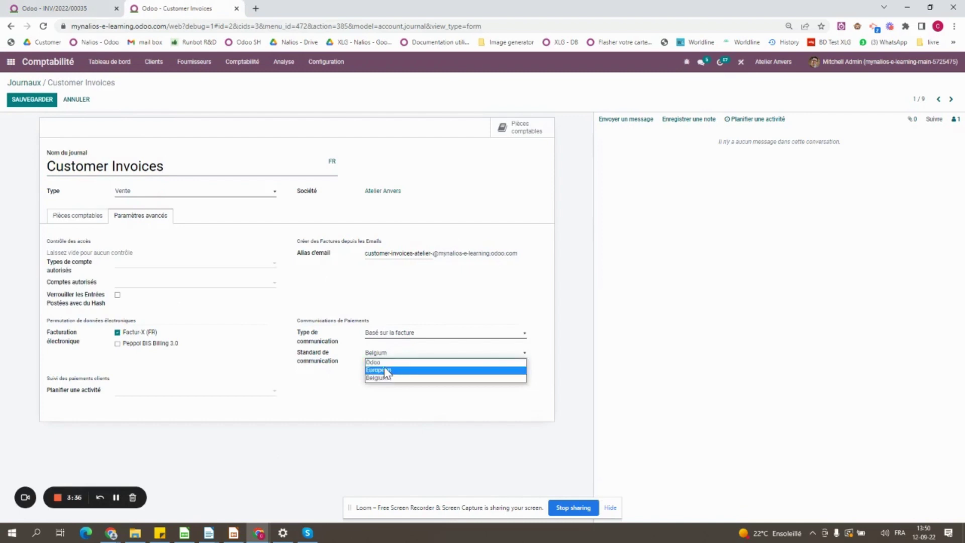
click(374, 362)
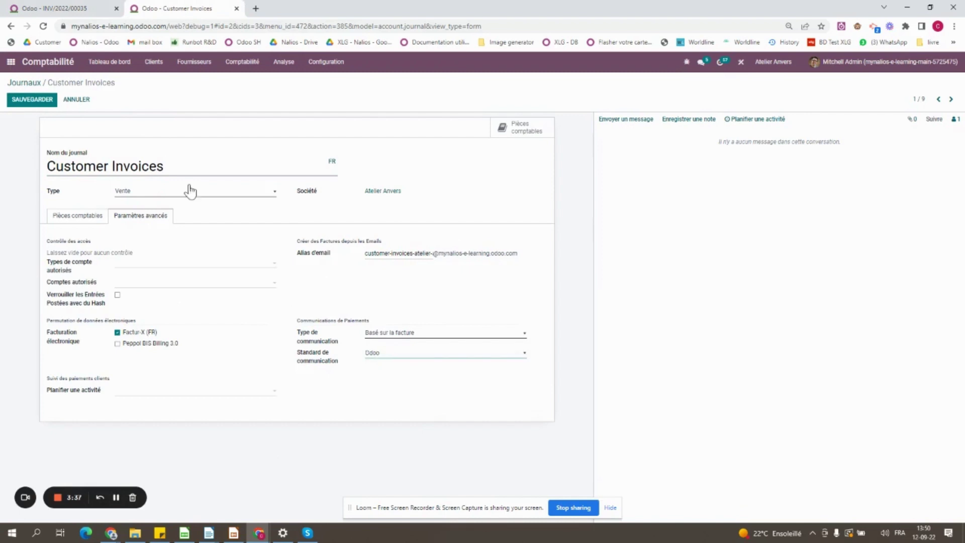
click(33, 100)
- Check the number of the last confirmed invoice and start a new customer invoice for the same customer
click(73, 7)
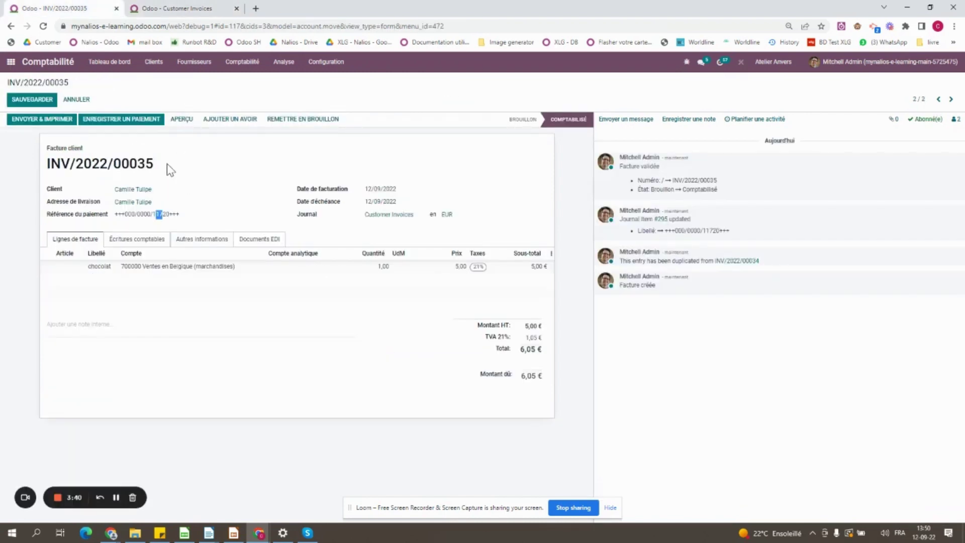
drag(168, 168, 39, 166)
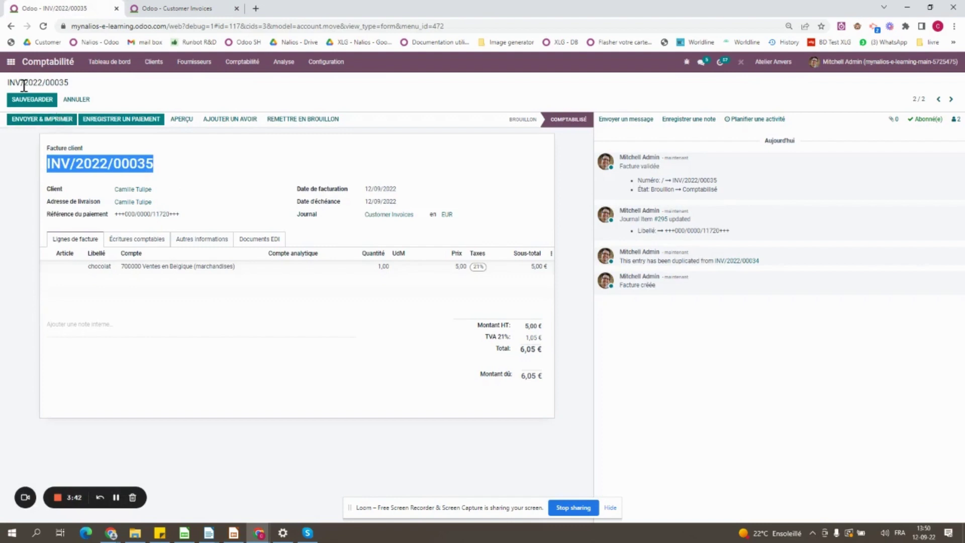
click(65, 61)
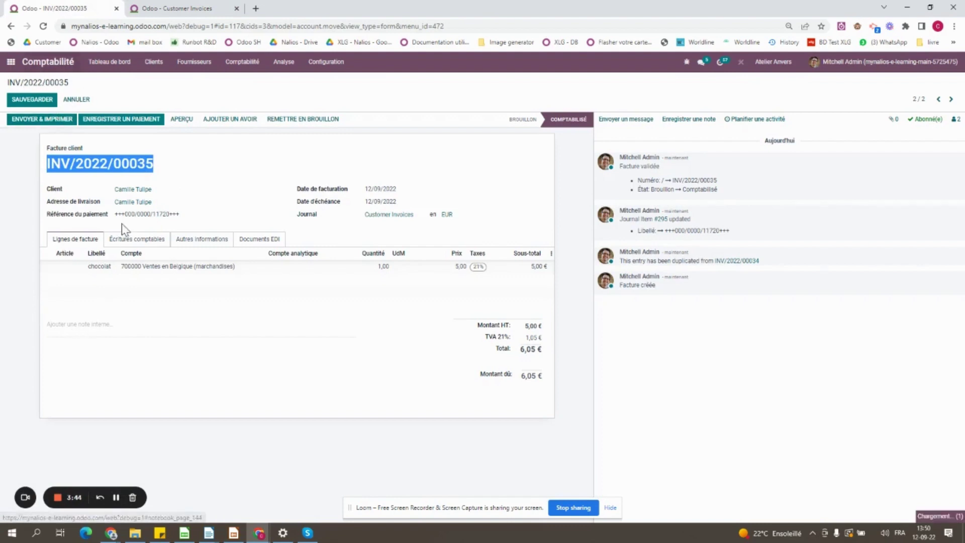
click(60, 147)
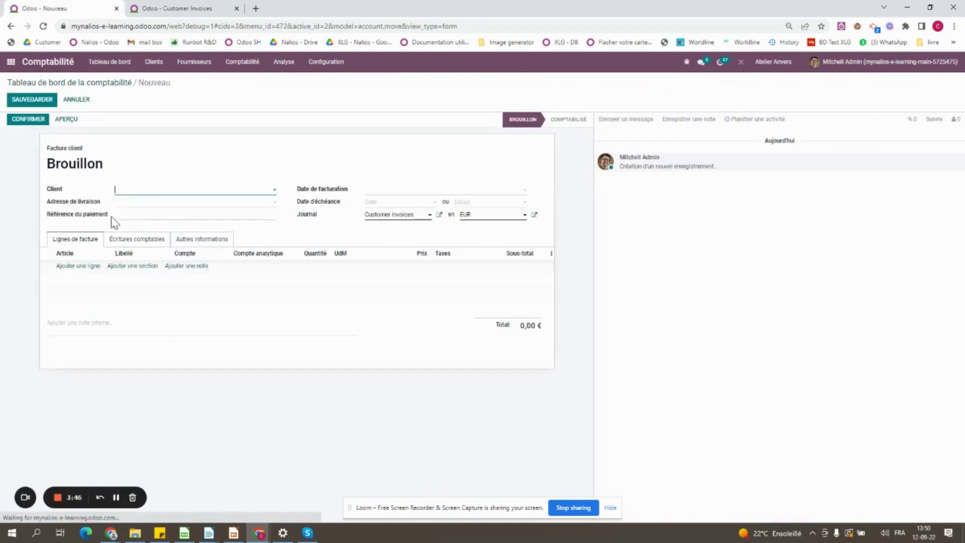
click(151, 194)
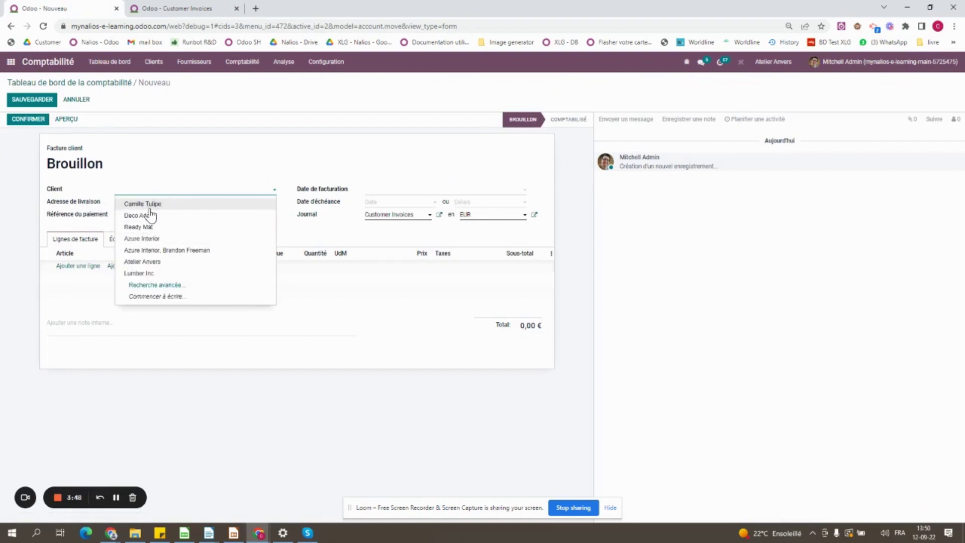
click(150, 203)
- Add an invoice line labelled chocolat priced at 100, confirm the invoice and examine its payment reference
click(93, 267)
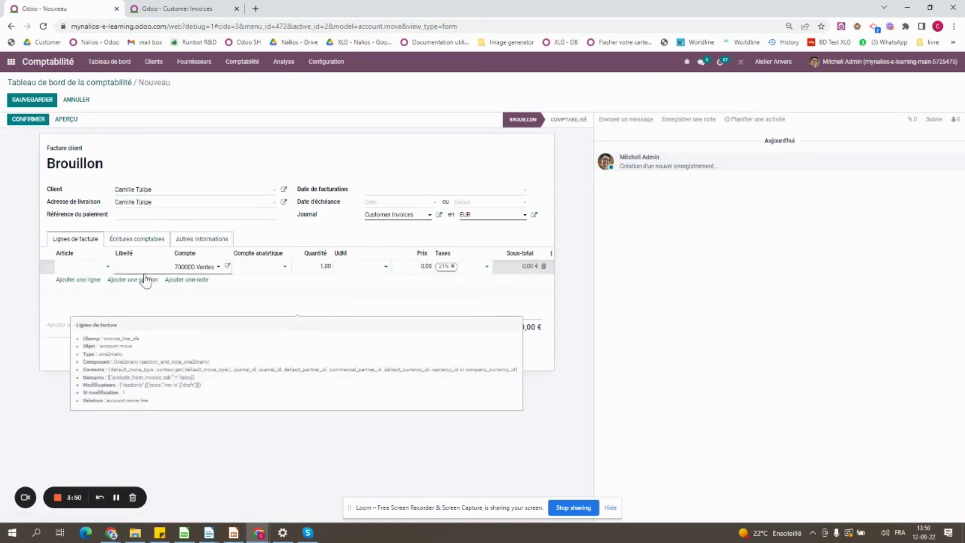
click(149, 267)
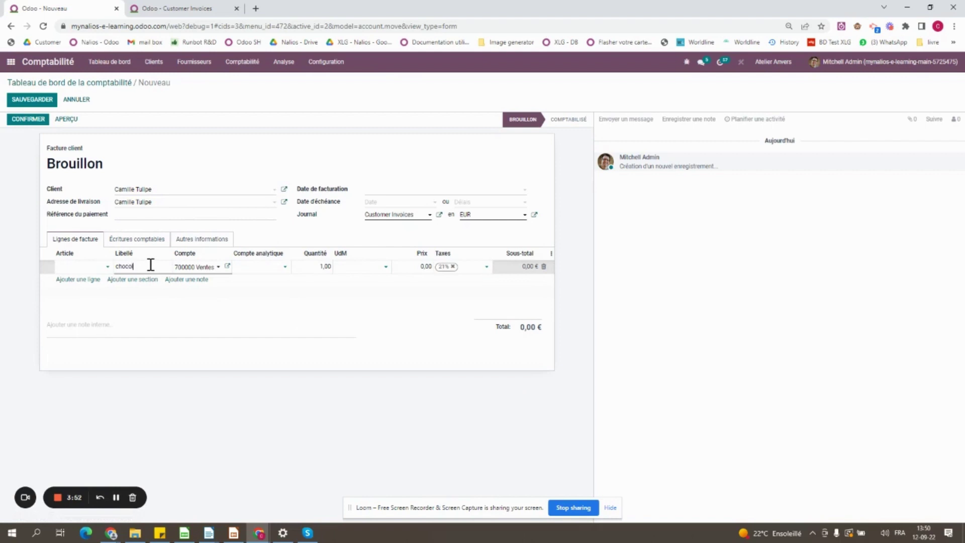
click(424, 267)
text(100)
click(433, 307)
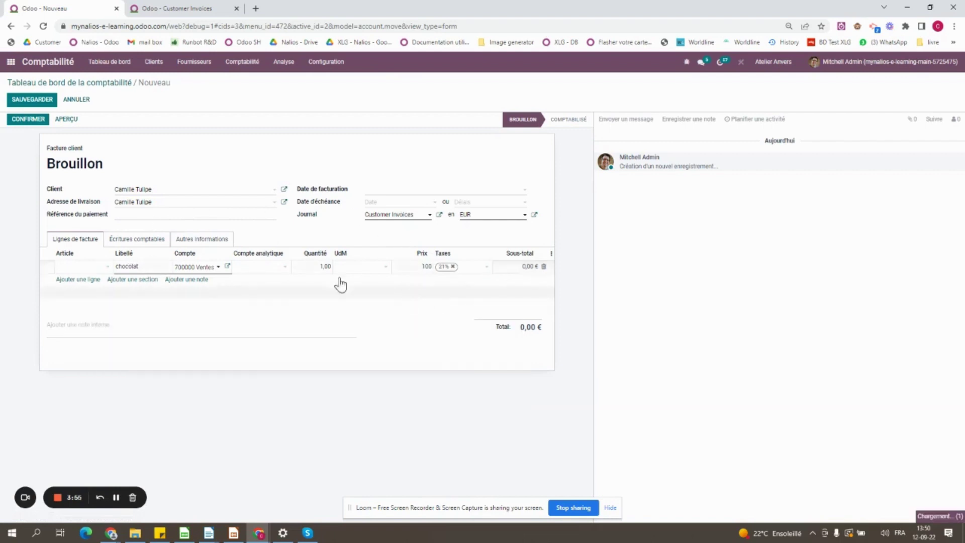
click(28, 120)
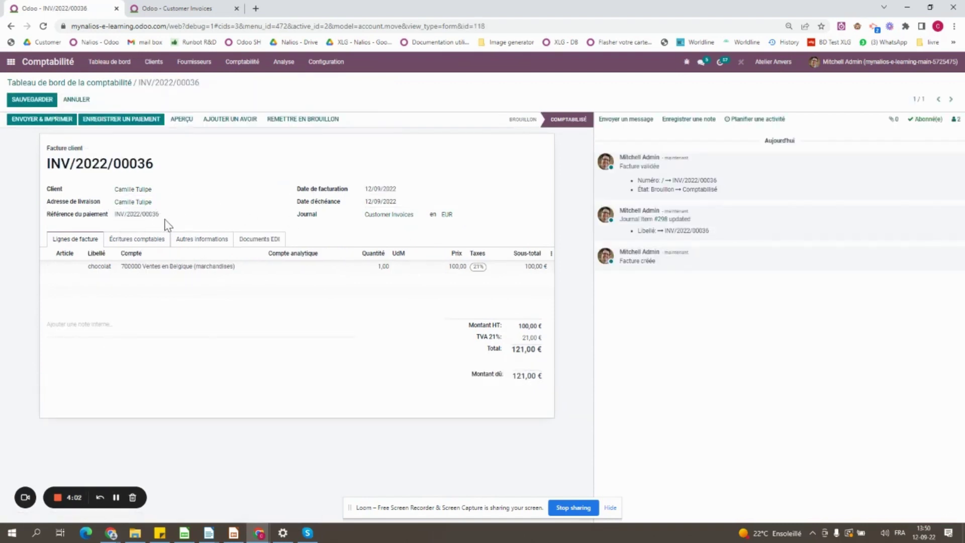
drag(165, 215, 112, 217)
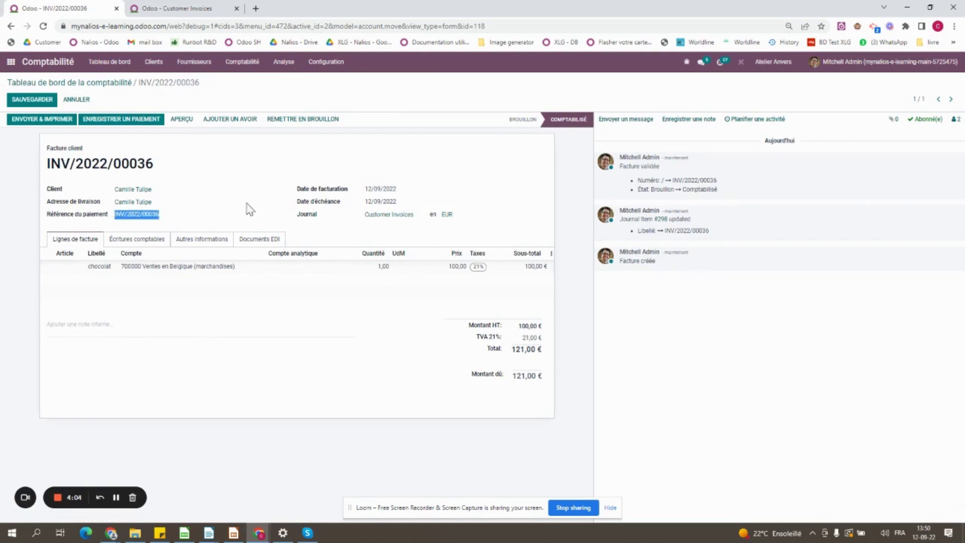